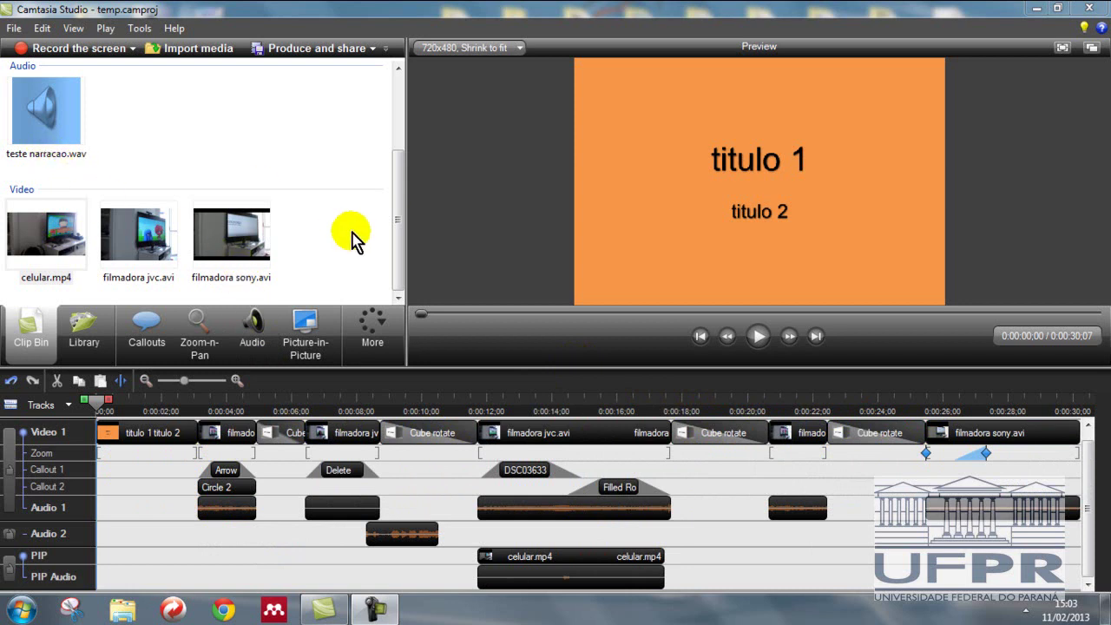
Step: Save the project to the Desktop as "aula video blog" in Camtasia Studio Project format and close Camtasia Studio
drag(397, 249, 401, 156)
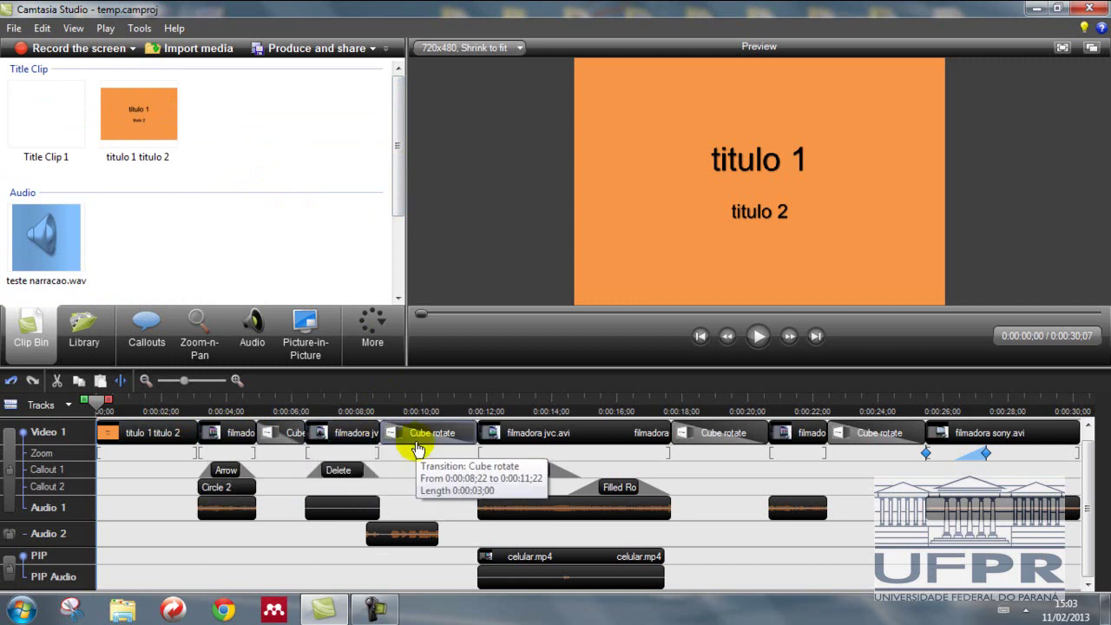
drag(397, 163, 397, 265)
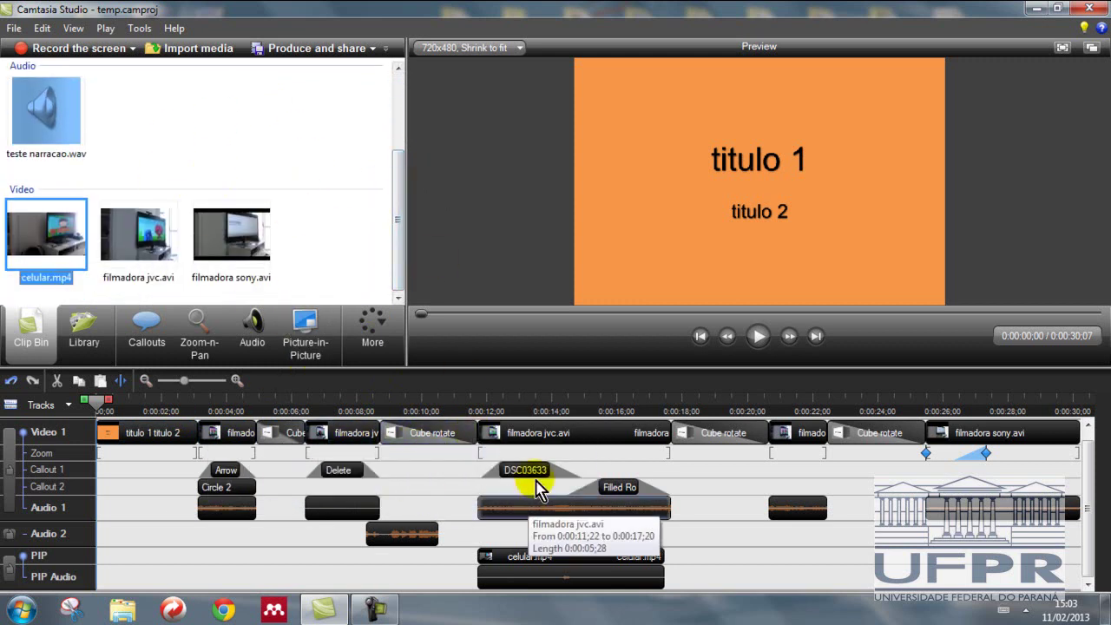
click(14, 29)
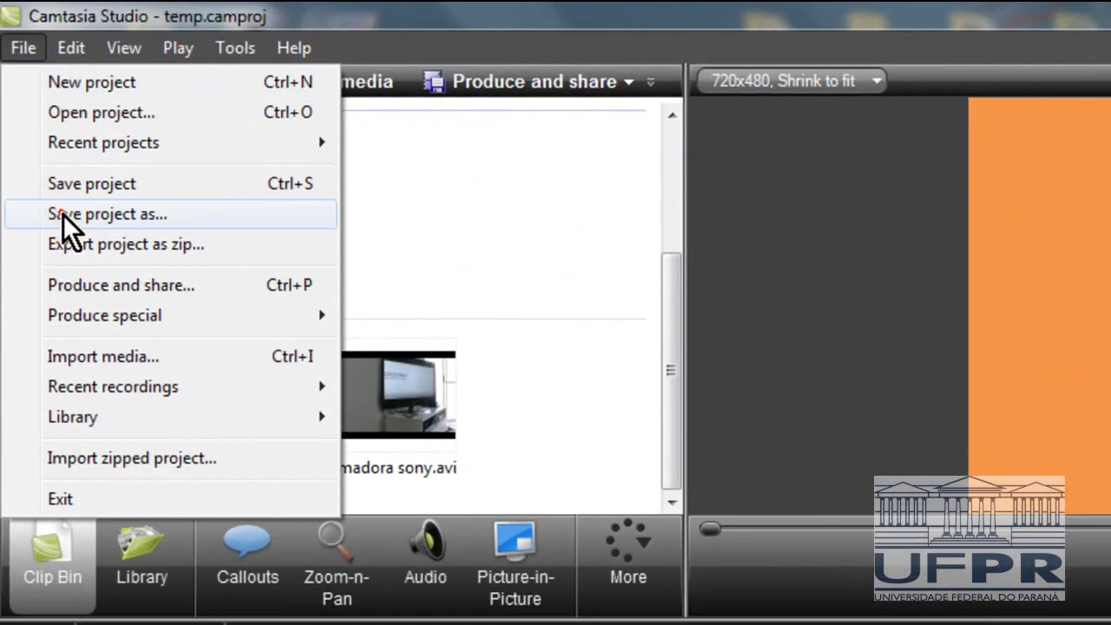
click(66, 224)
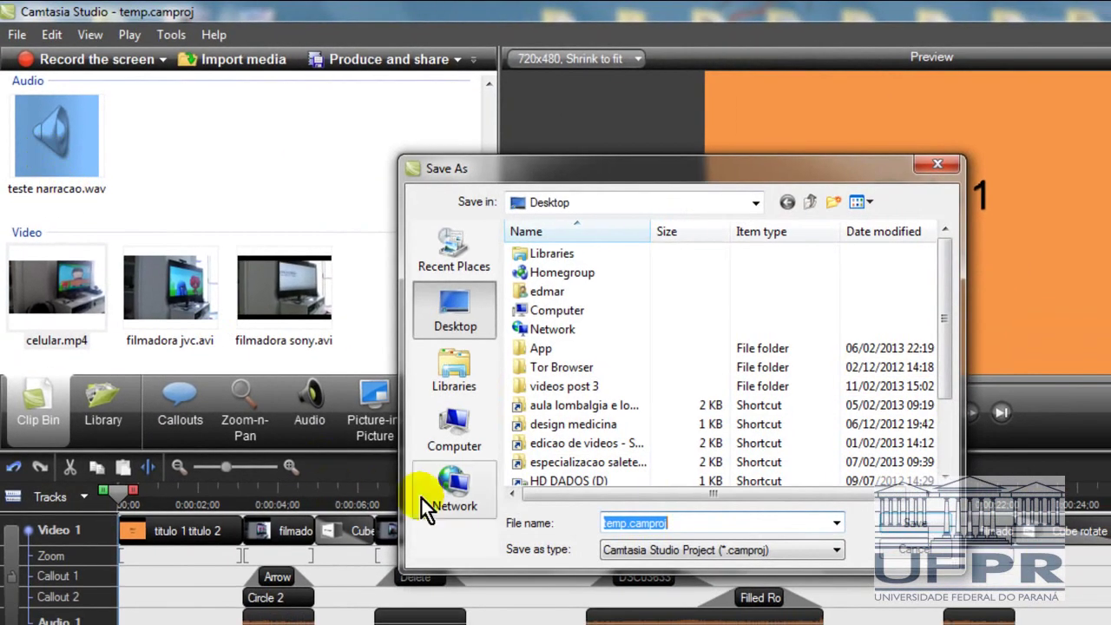
text(aul)
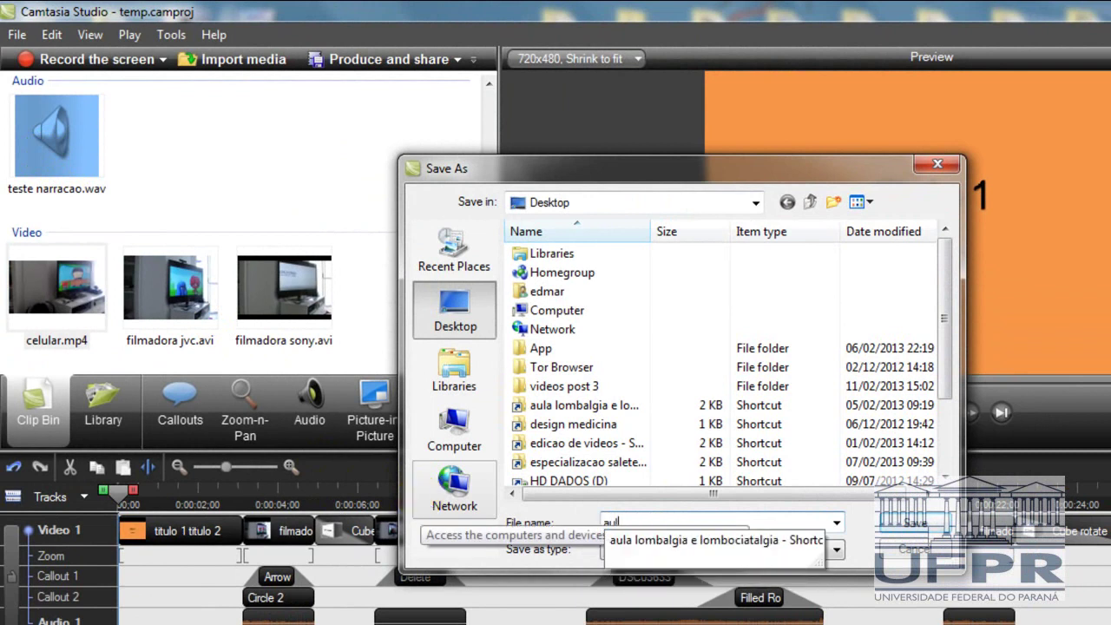
text(a video blog)
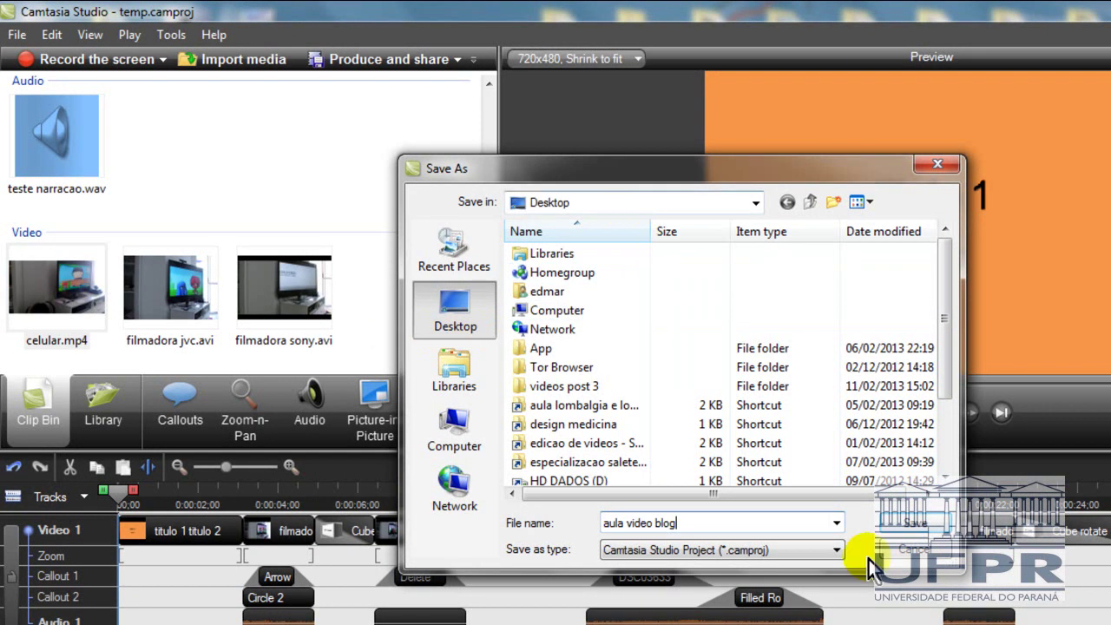
click(907, 524)
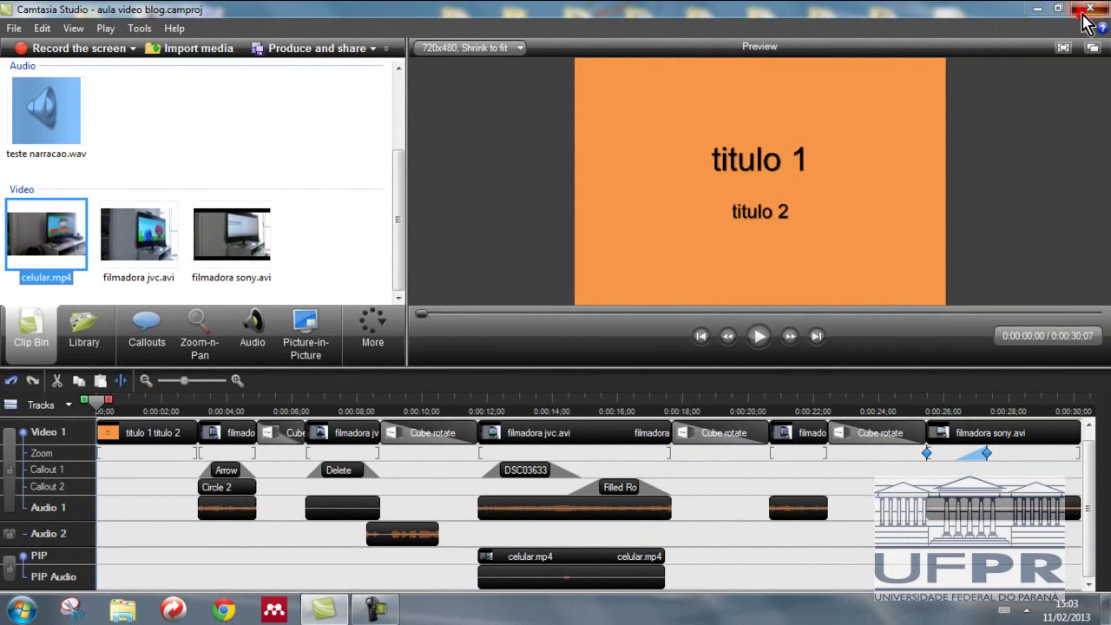
click(1089, 17)
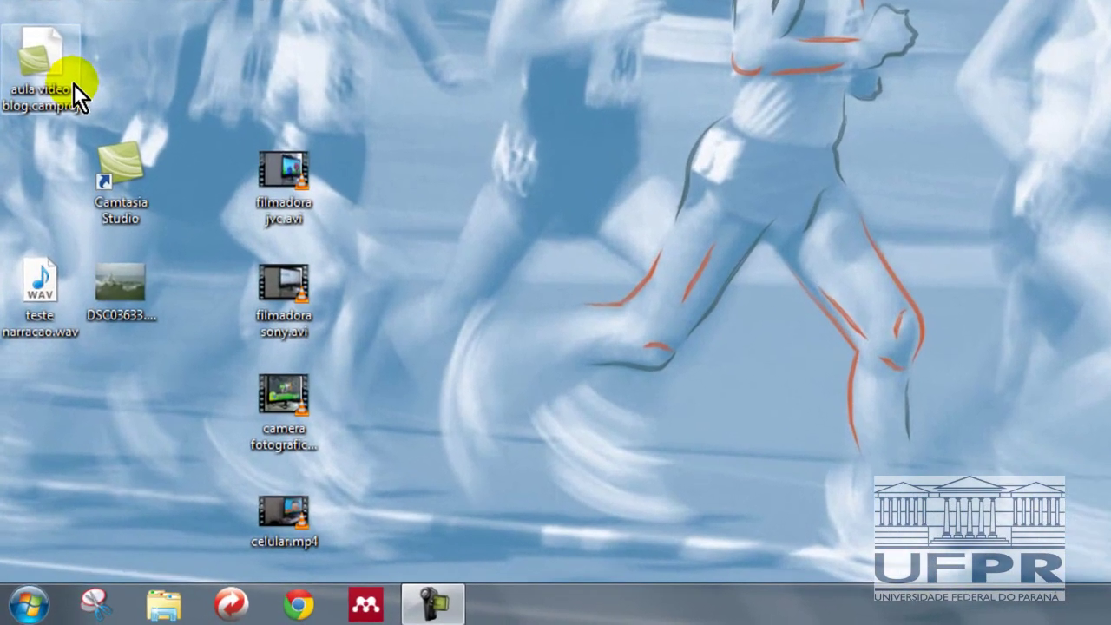
Step: Place the saved project file beside the media files on the desktop and create a new folder named "video tutorial edicao"
drag(73, 83, 521, 218)
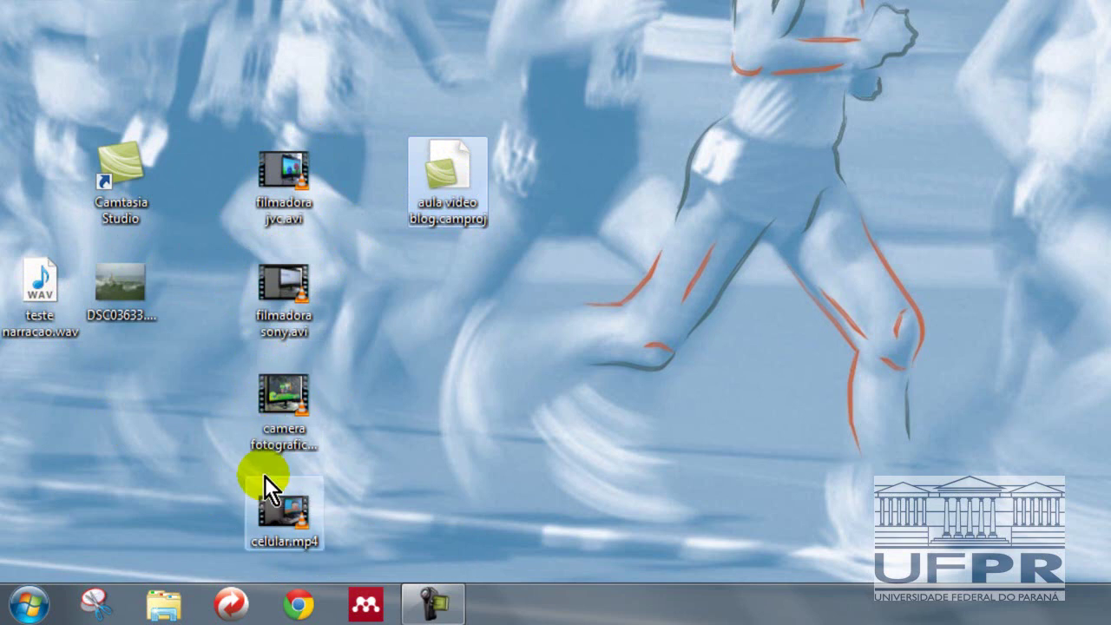
click(456, 328)
right_click(455, 328)
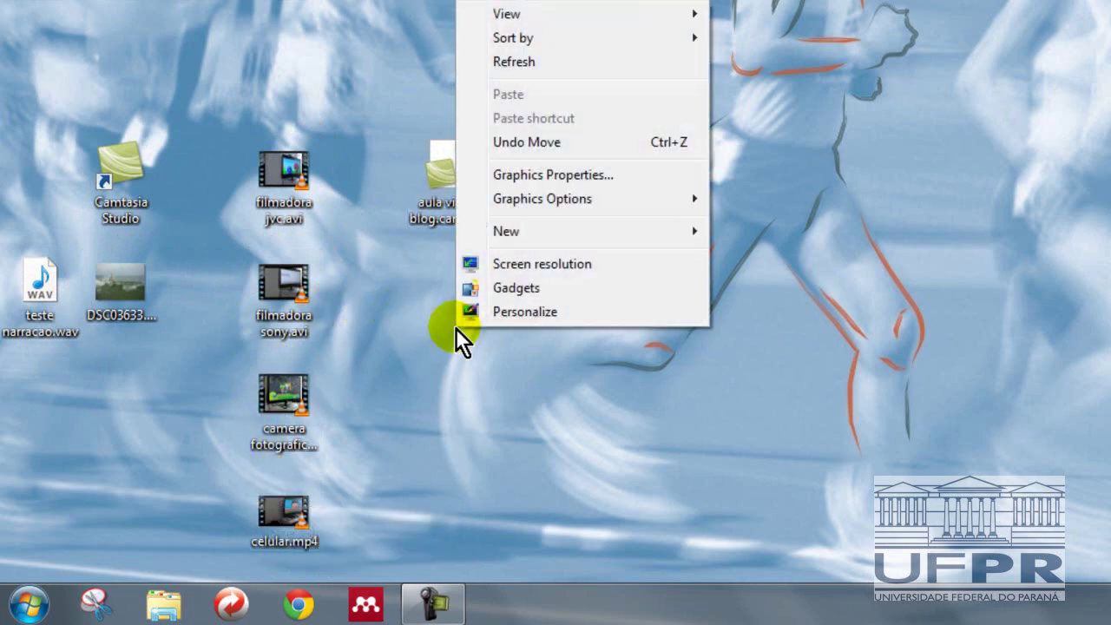
mouse_move(552, 229)
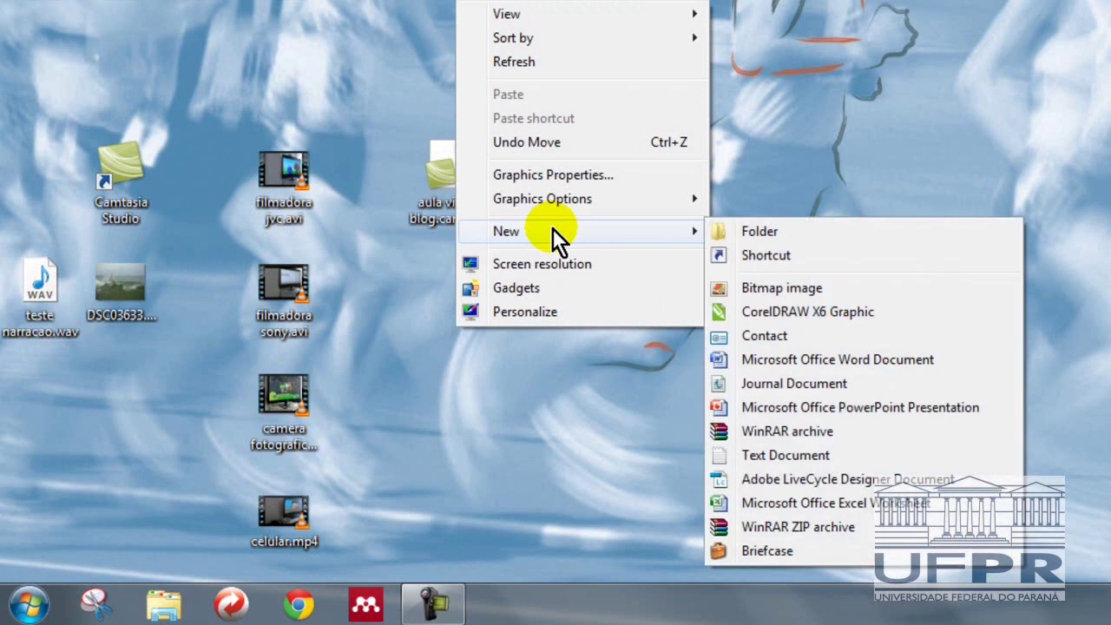
click(740, 233)
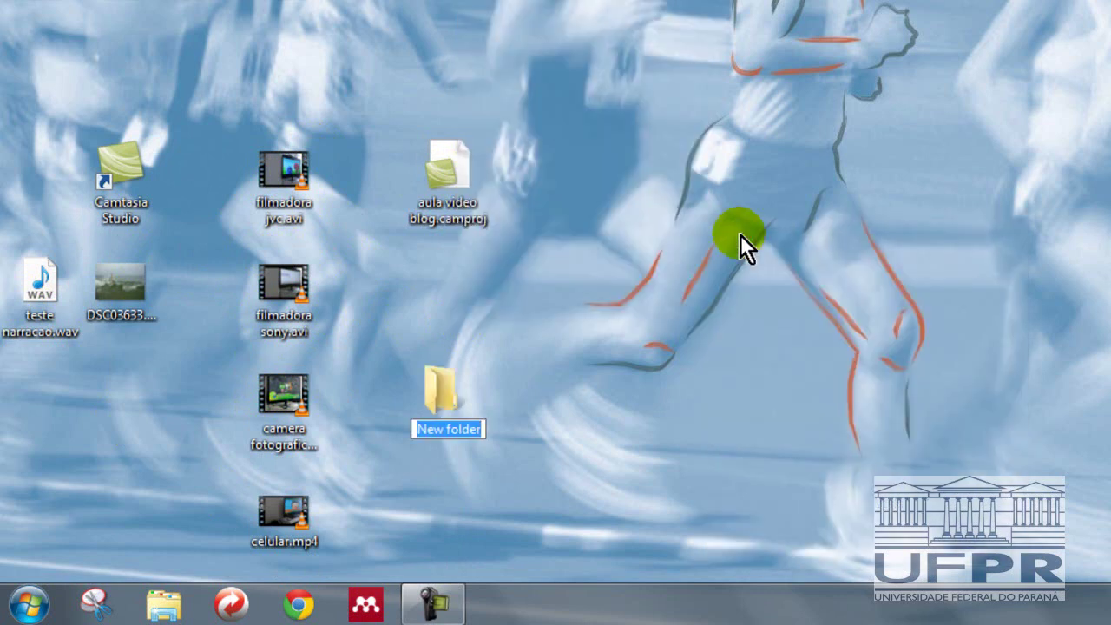
text(video tuto)
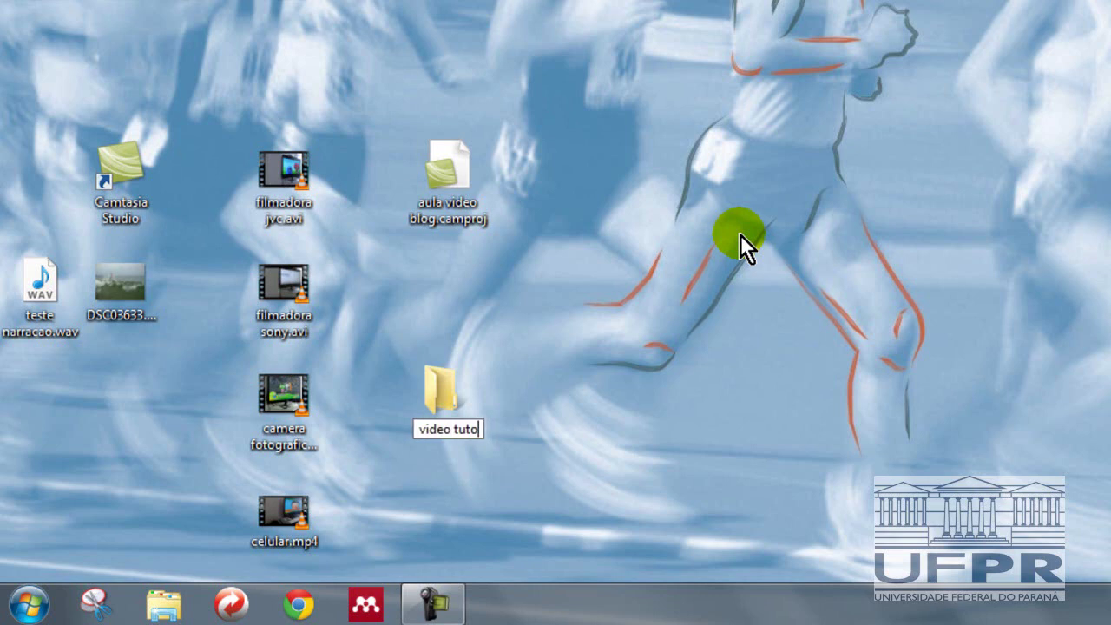
text(rial edicao)
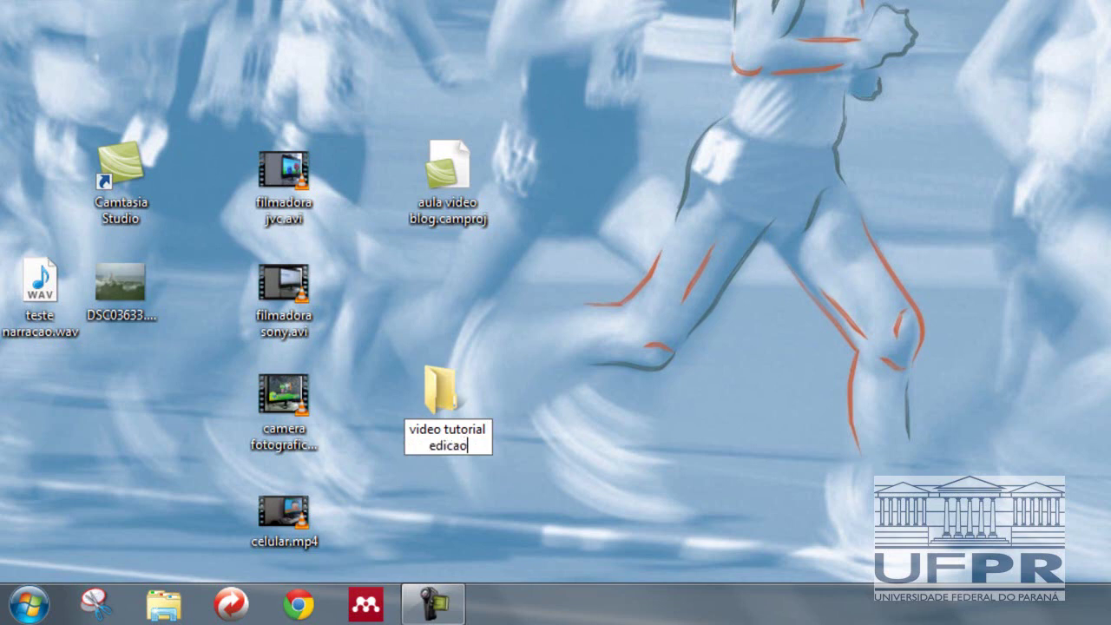
key(Return)
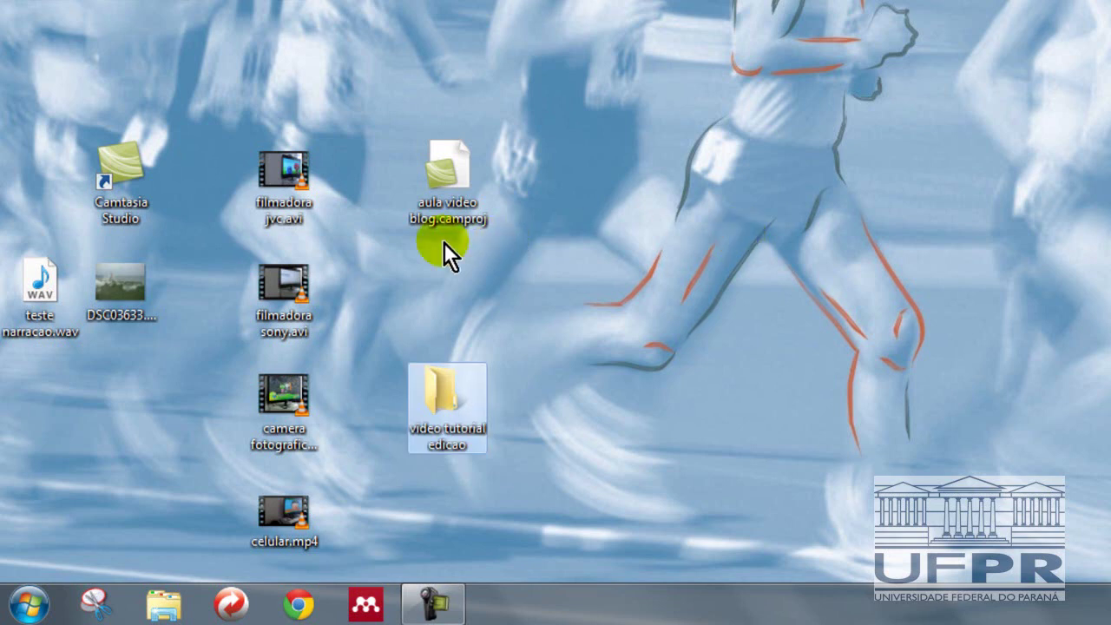
Step: Move the four video files, teste narracao.wav, the DSC03633 image and aula video blog.camproj into the "video tutorial edicao" folder
drag(368, 125, 236, 529)
drag(294, 217, 433, 385)
click(44, 266)
drag(42, 262, 467, 413)
drag(122, 304, 430, 386)
drag(439, 192, 435, 402)
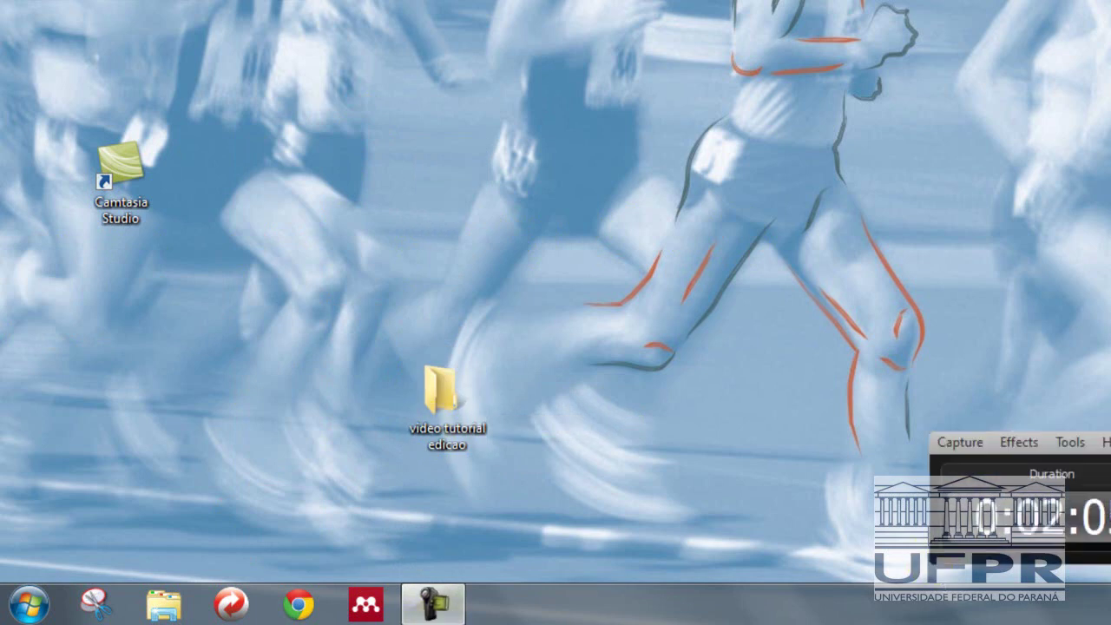
Step: Check the files inside the "video tutorial edicao" folder and minimize its window
click(434, 420)
double_click(434, 419)
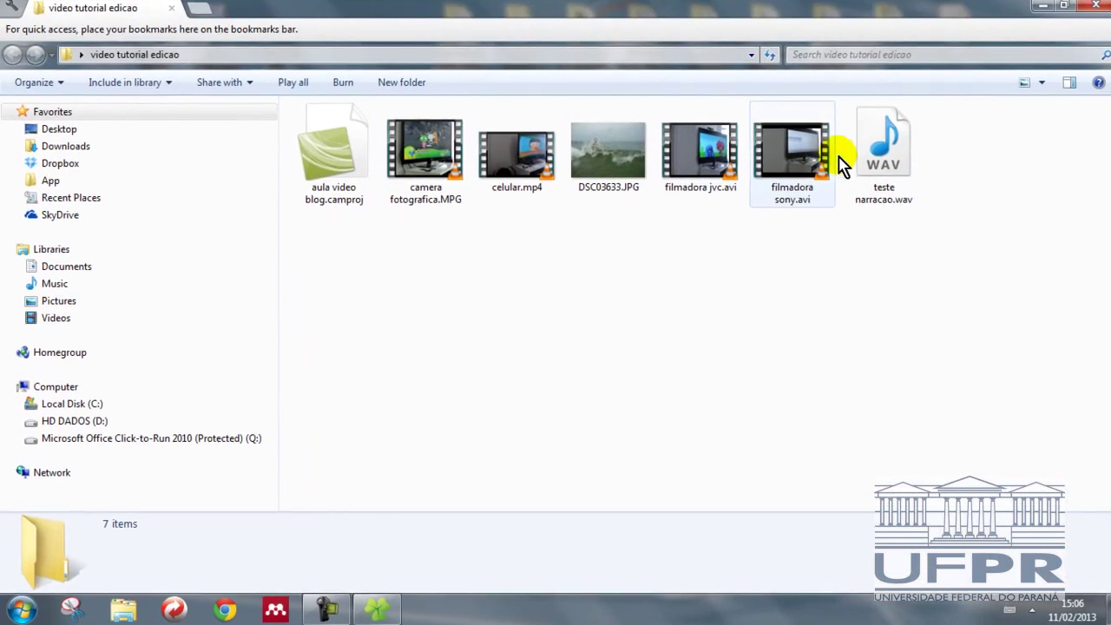
click(1036, 9)
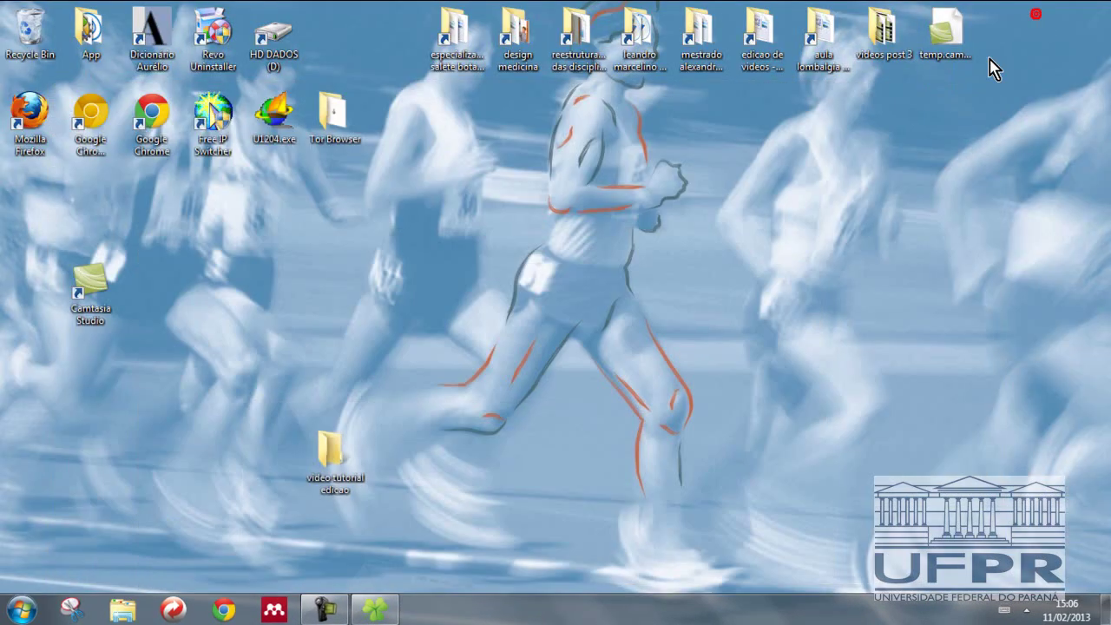
Step: Open aula video blog.camproj in Camtasia Studio from the "video tutorial edicao" folder
double_click(338, 486)
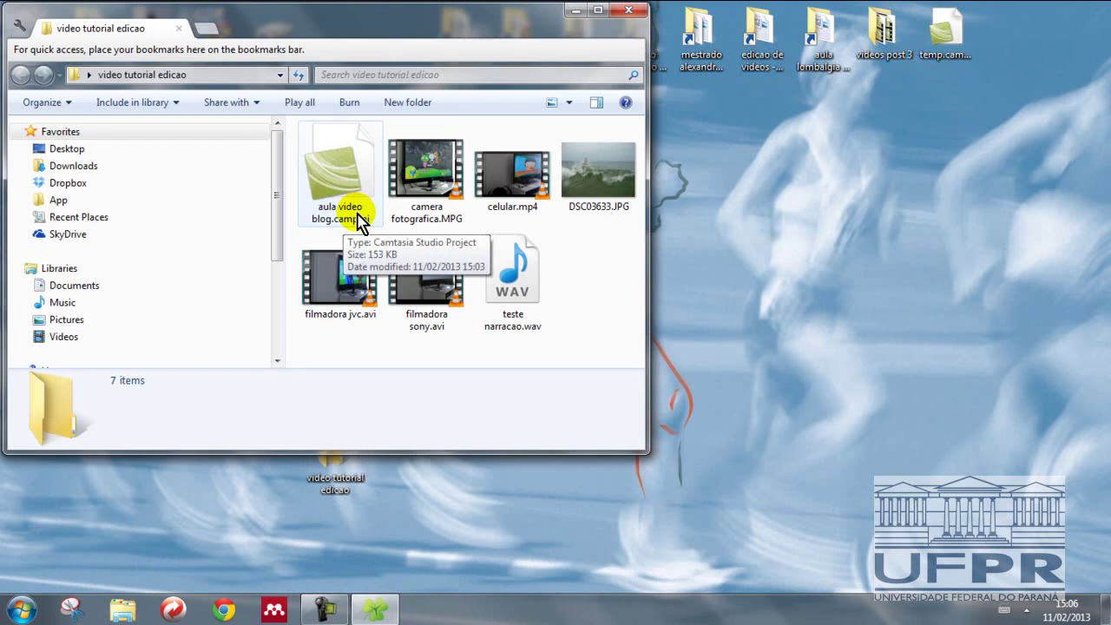
click(599, 11)
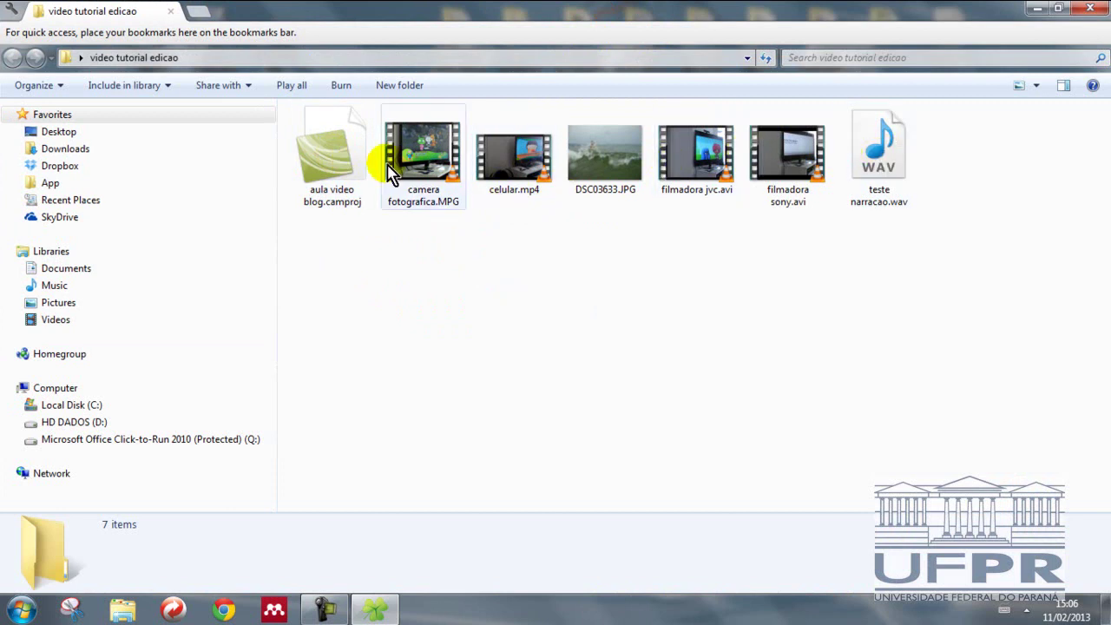
click(334, 173)
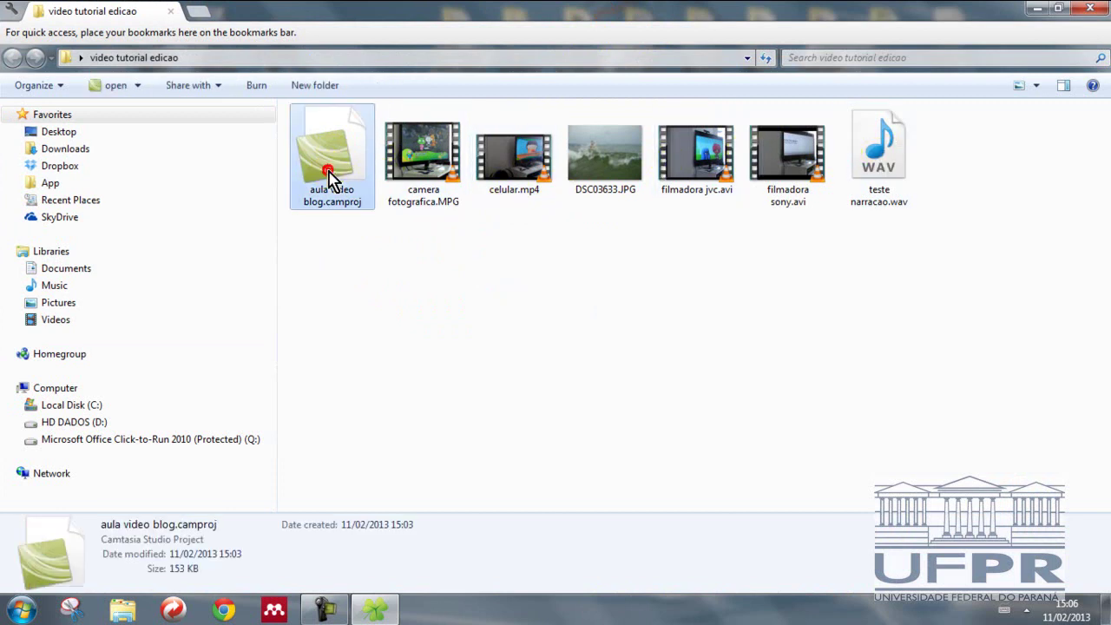
key(Return)
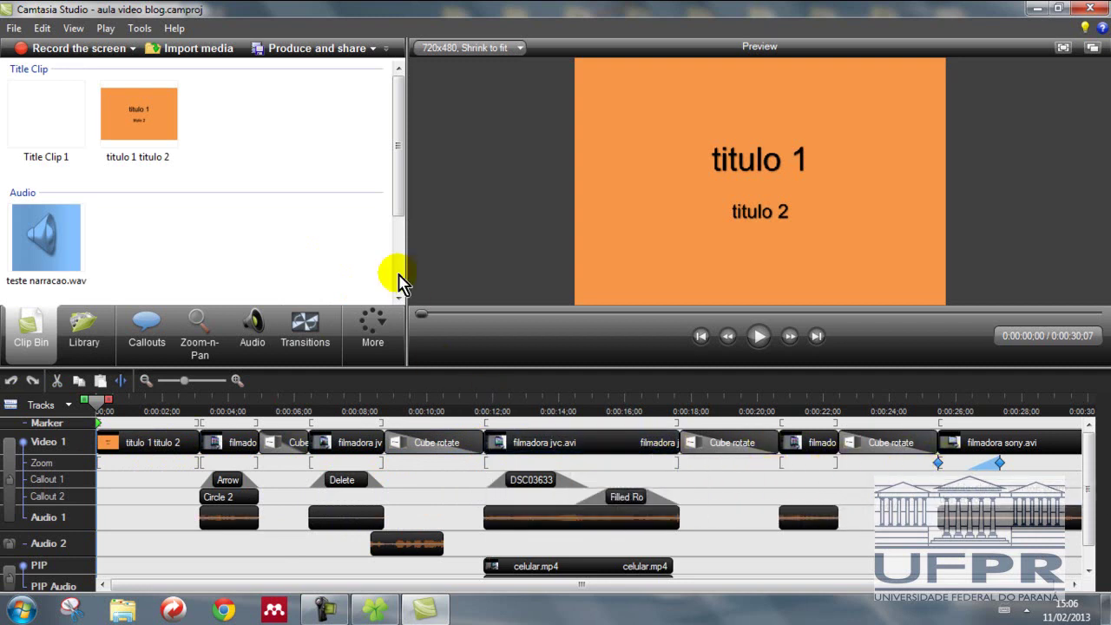
Step: Examine the video, audio and title clips in the reopened project's Clip Bin
drag(396, 198, 396, 280)
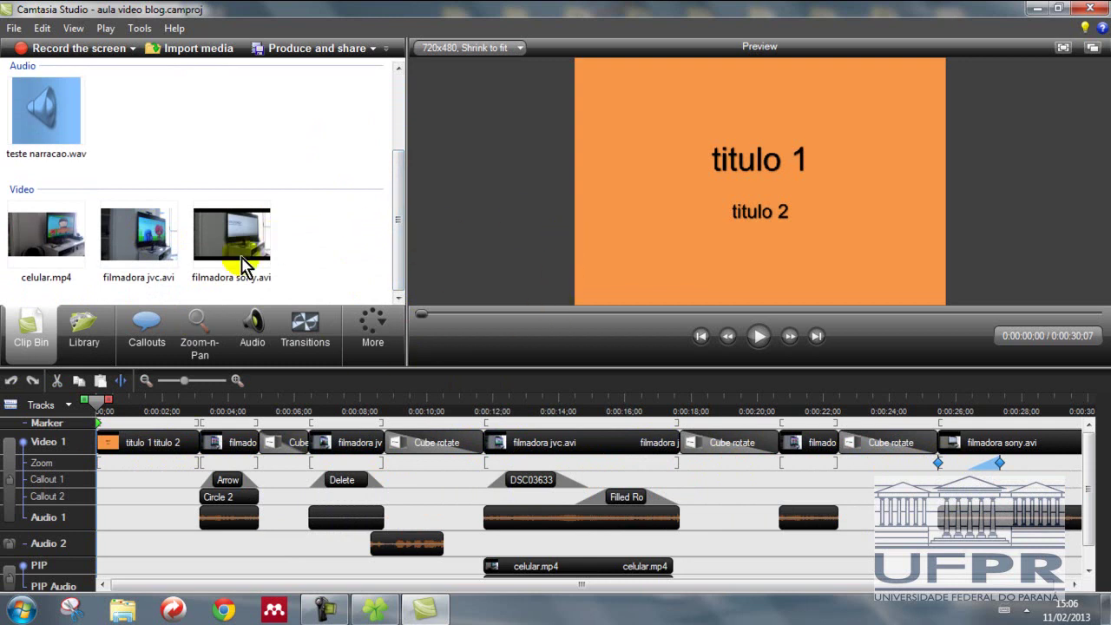
click(204, 230)
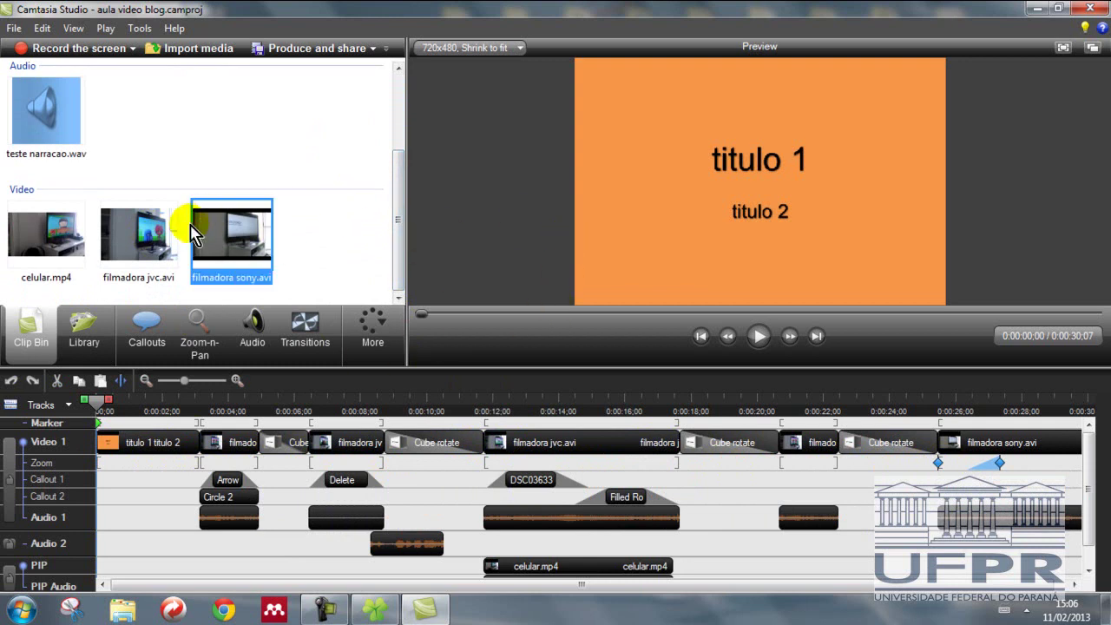
click(49, 115)
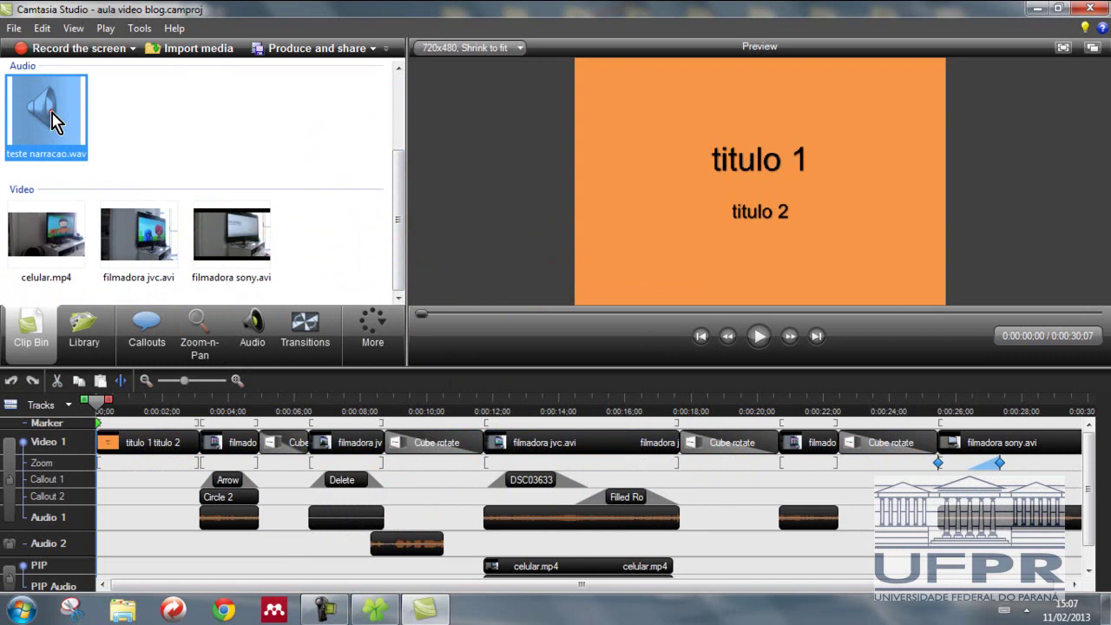
click(53, 234)
click(131, 243)
drag(397, 240, 402, 152)
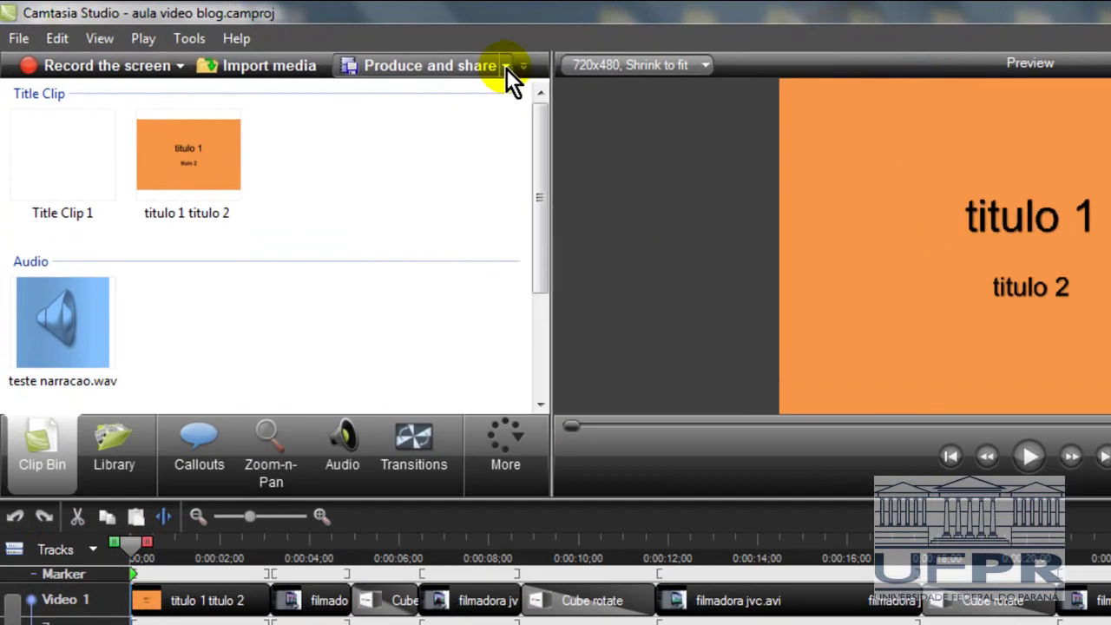
Step: Start producing the video with the "Custom production settings" preset and proceed to the file format choice
click(374, 49)
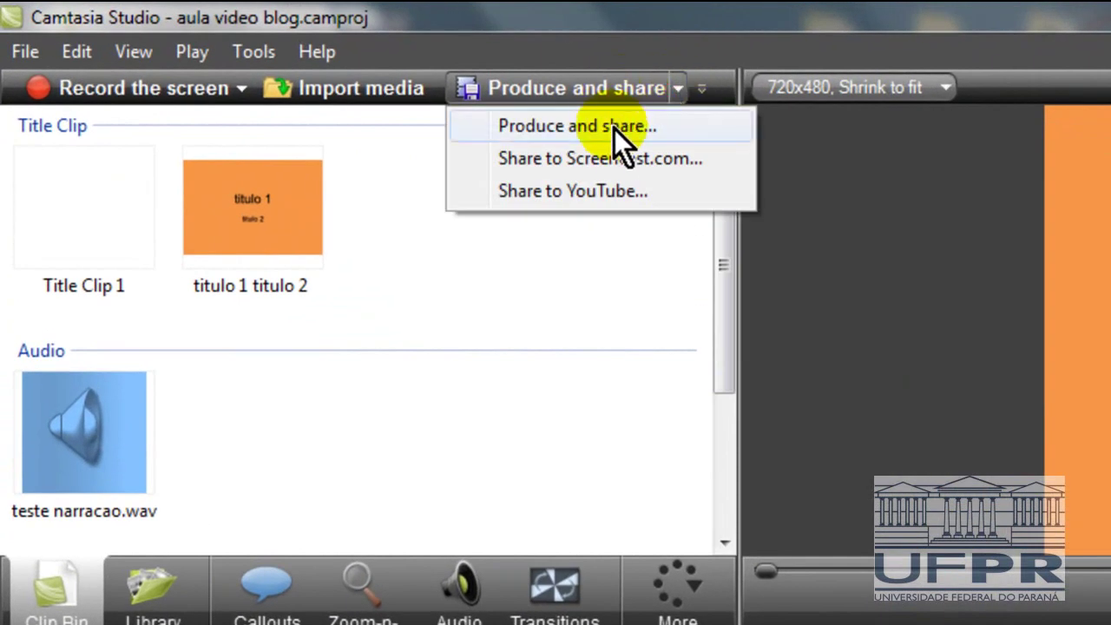
click(613, 138)
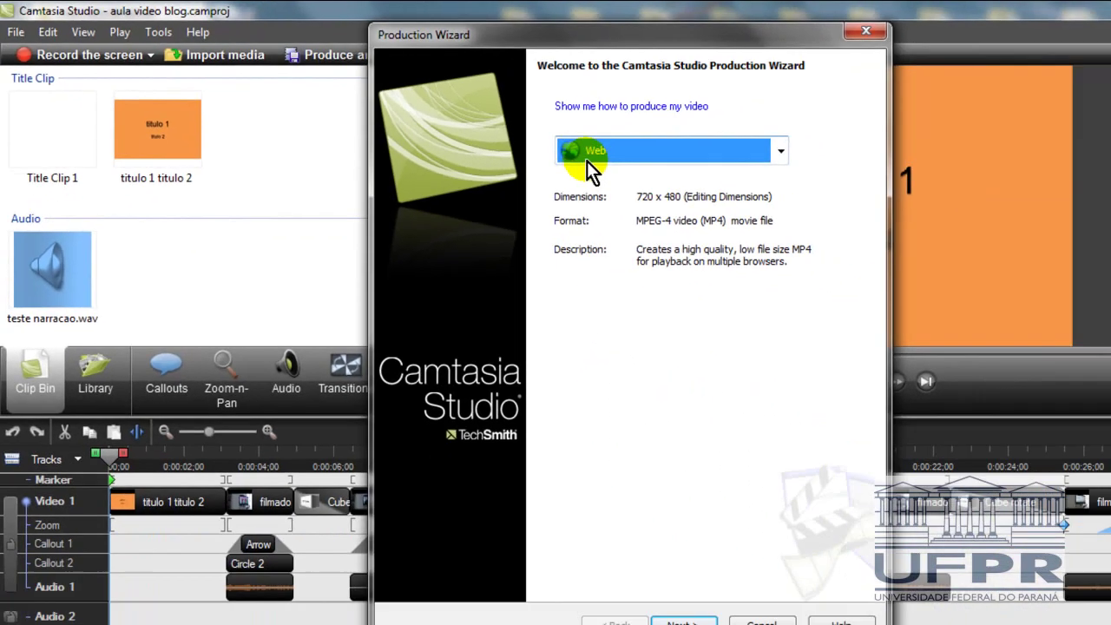
click(890, 225)
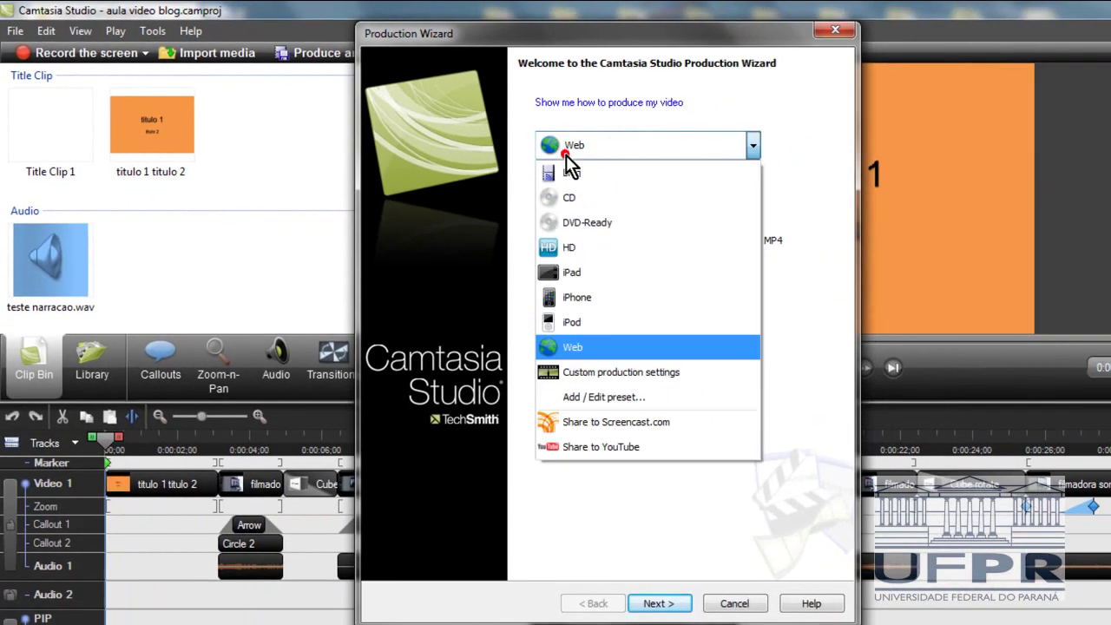
click(583, 377)
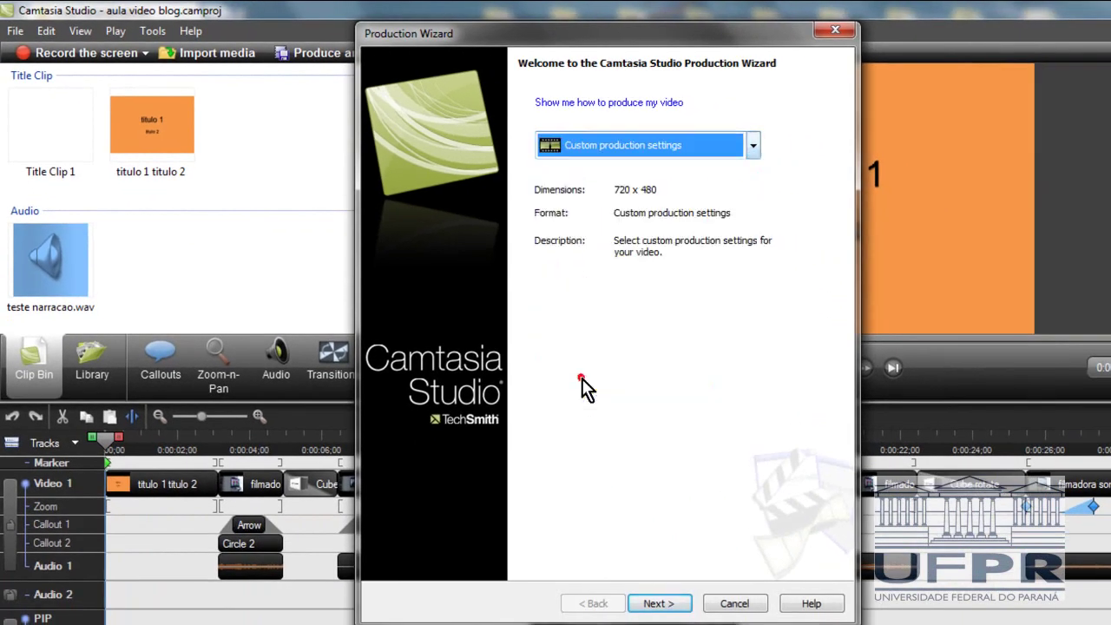
click(653, 605)
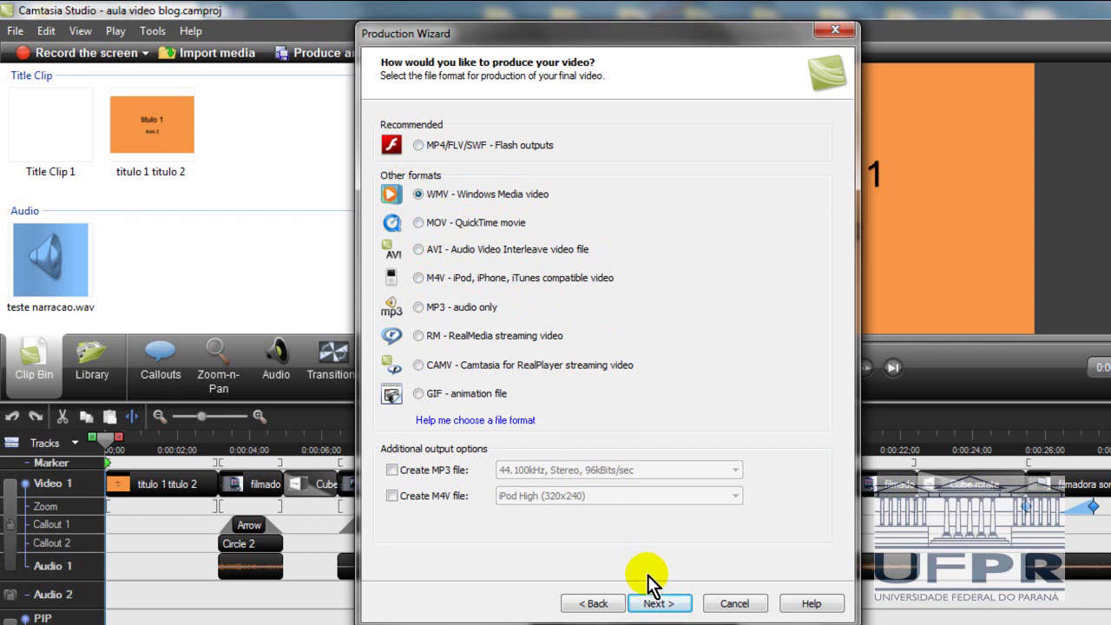
Step: Configure the production as WMV with the Best Quality and File Size profile, a 720x480 custom size and no watermark
click(655, 603)
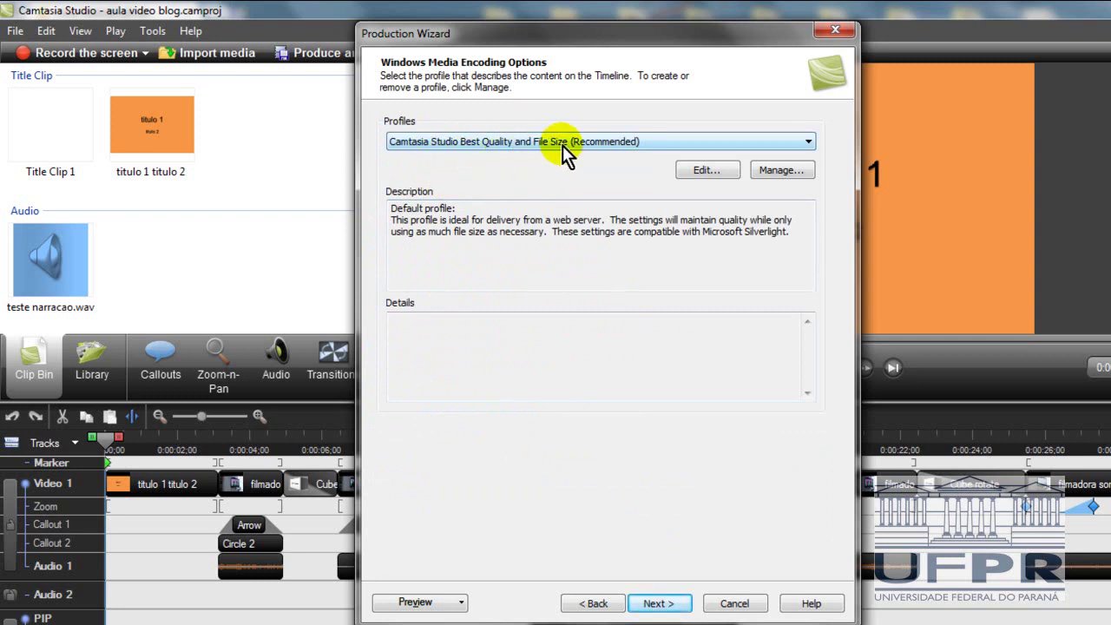
click(655, 603)
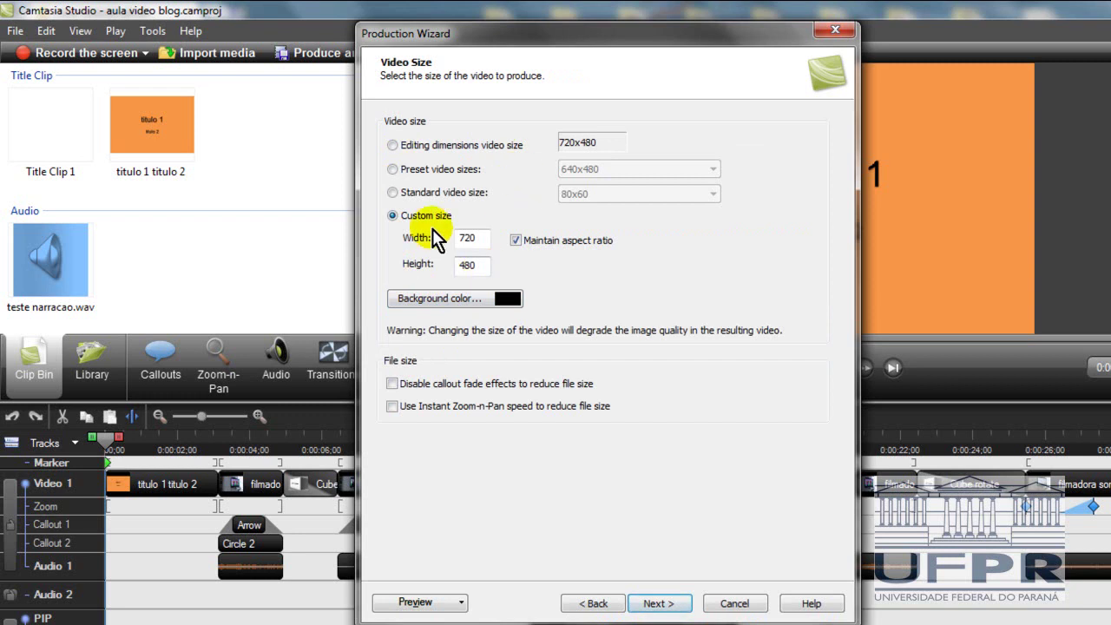
click(657, 603)
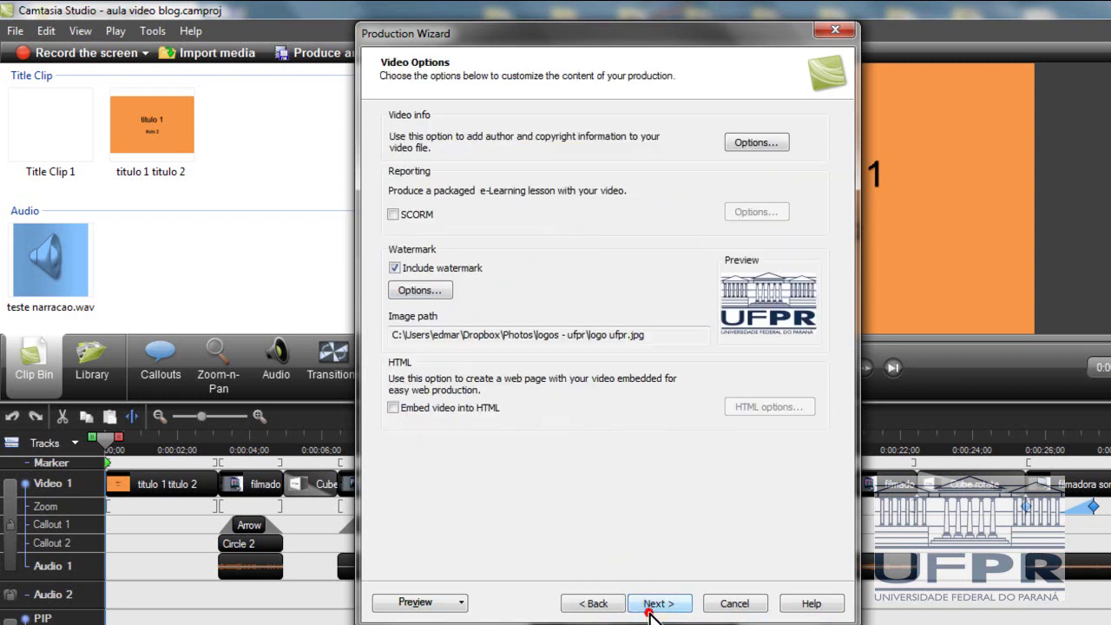
click(394, 268)
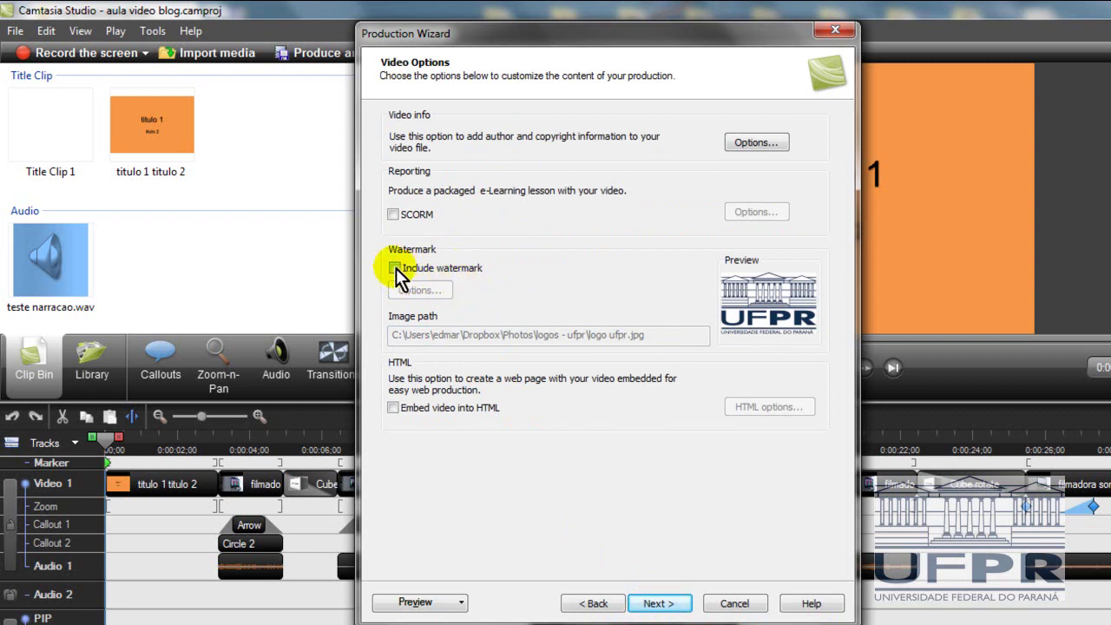
Step: Include the logo ufpr.jpg watermark in the production, placed in the bottom-right corner of the video
click(394, 270)
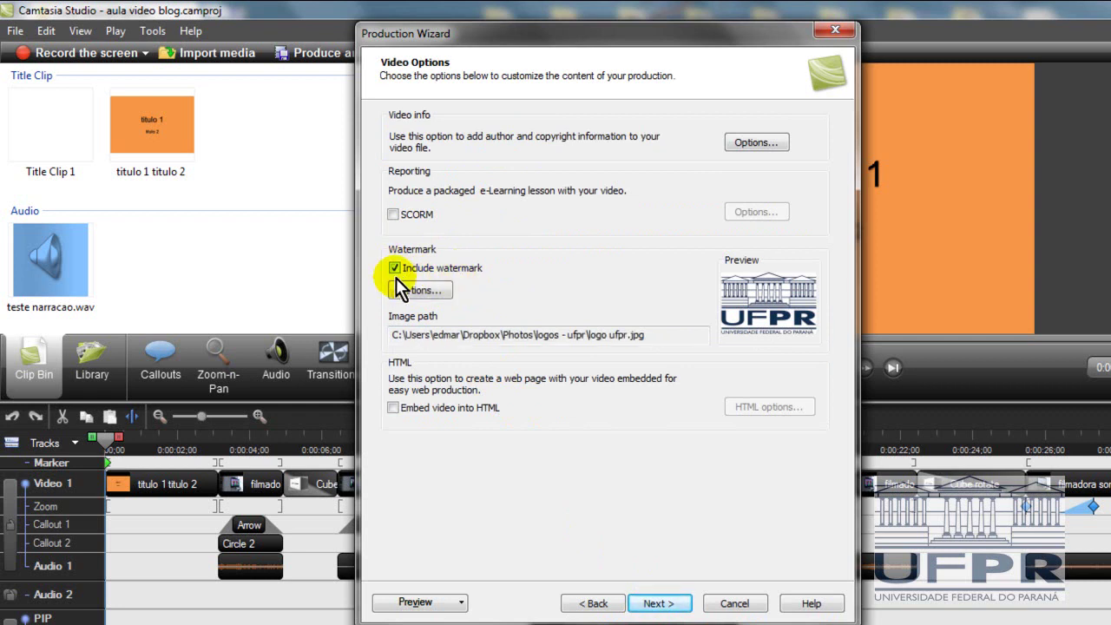
click(413, 293)
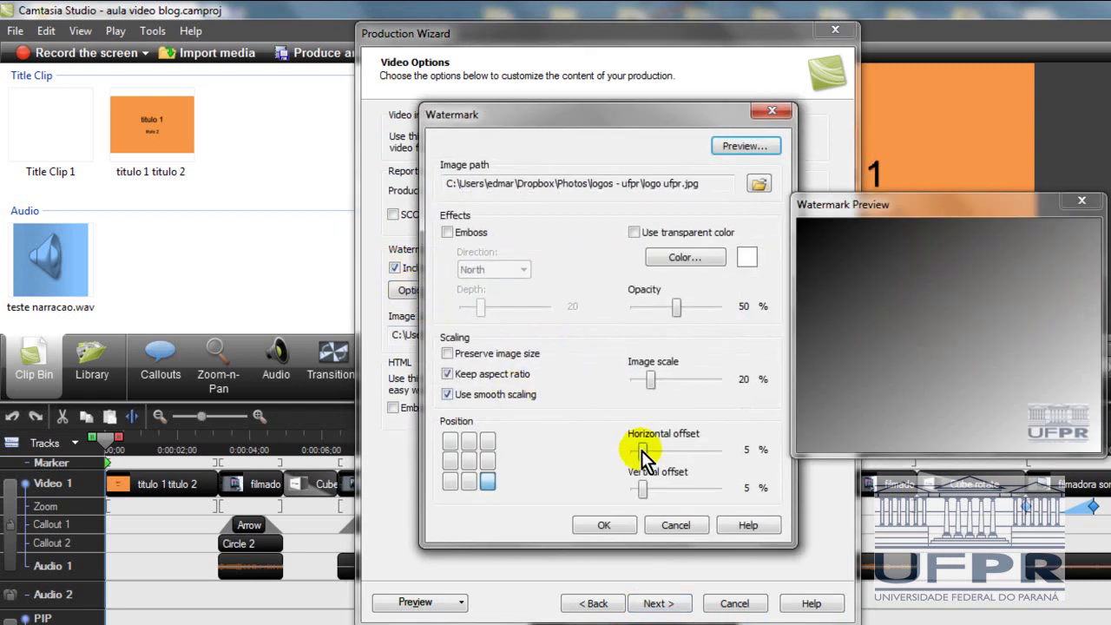
click(756, 186)
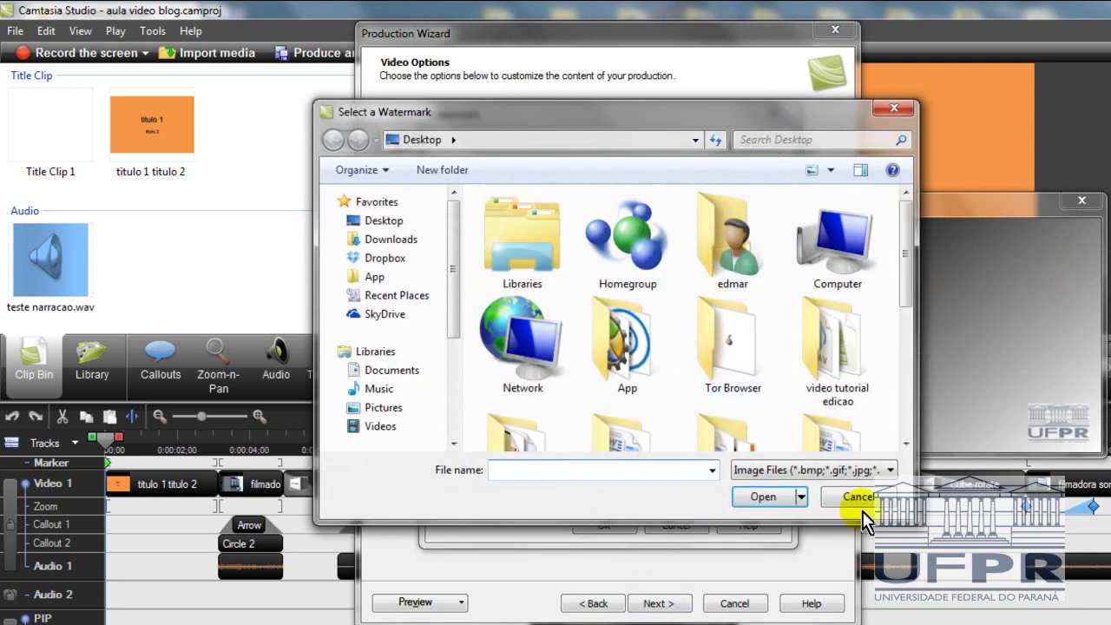
click(854, 498)
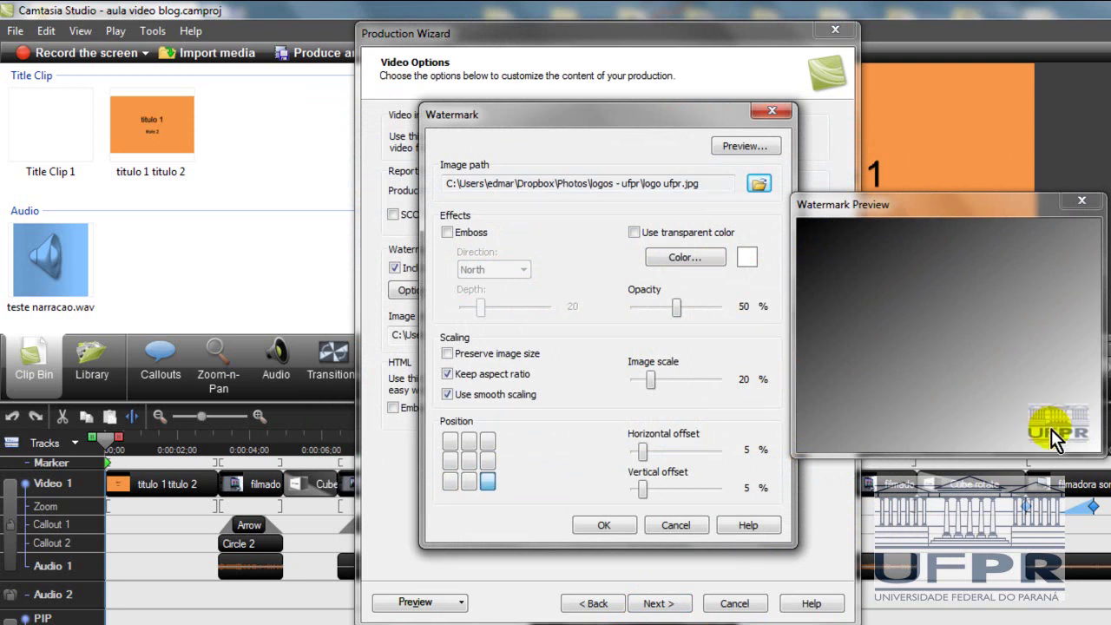
click(489, 442)
click(492, 462)
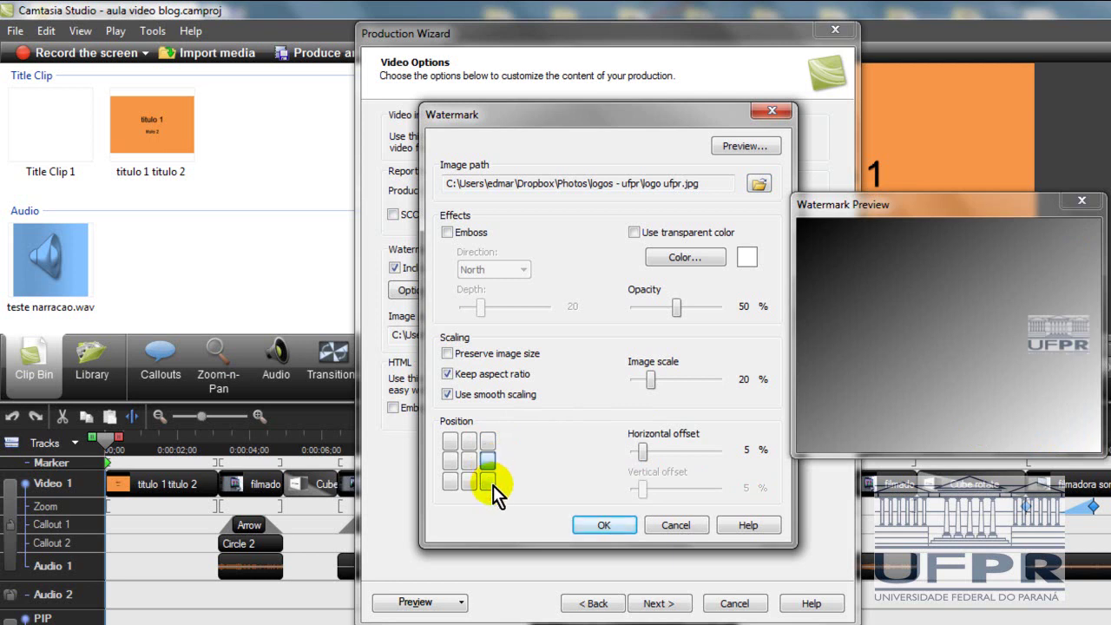
click(491, 481)
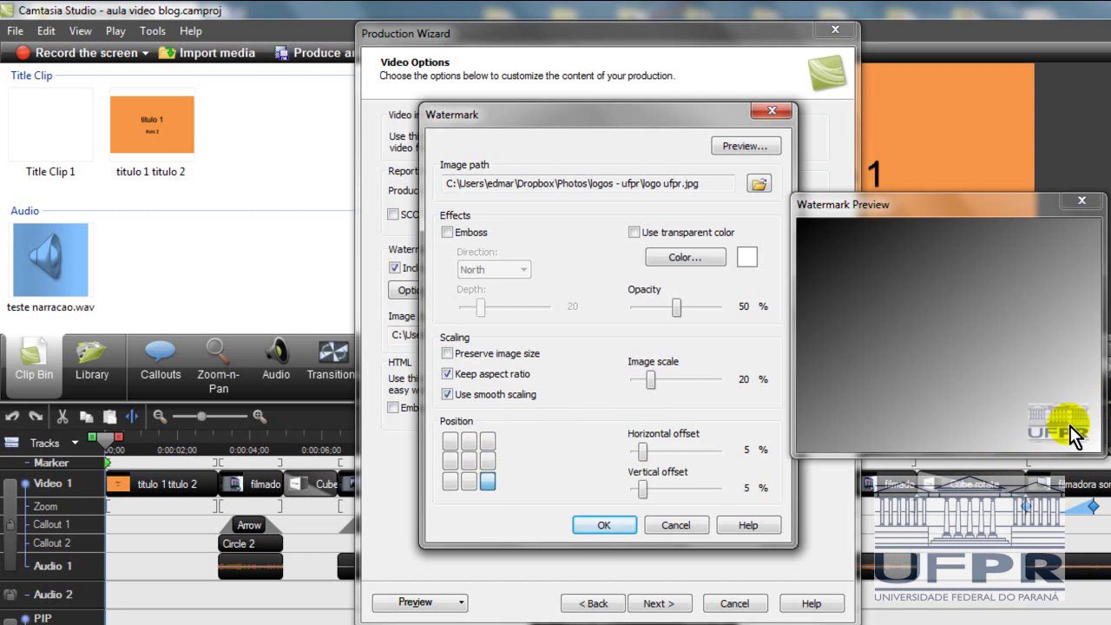
click(602, 526)
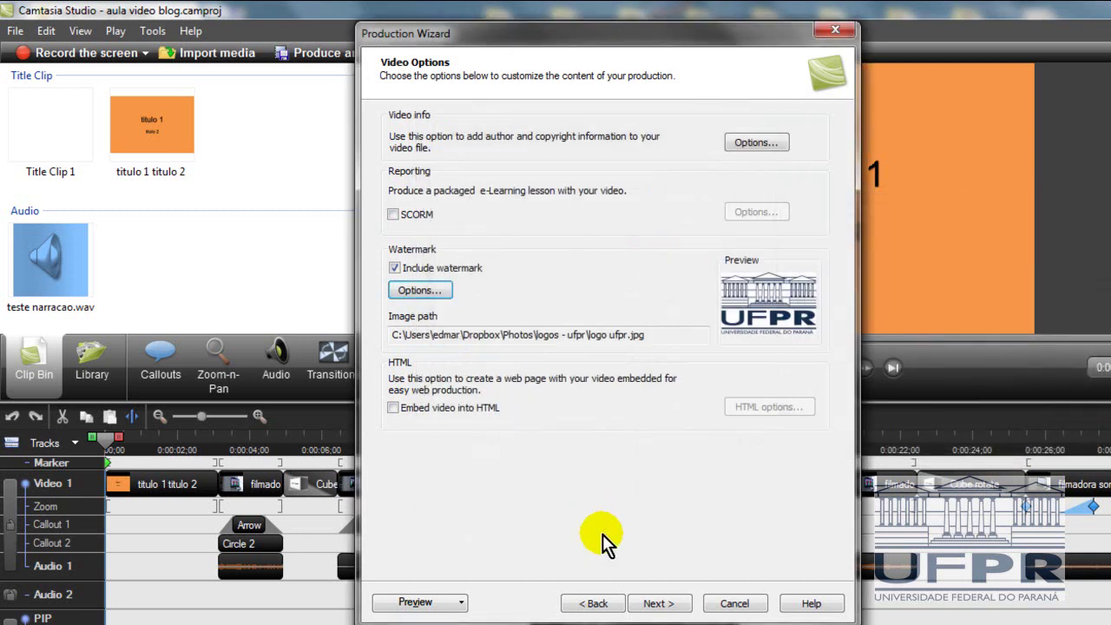
Step: Keep the marker options without a table of contents and produce "aula video blog" to the Desktop without organizing files into sub-folders
click(655, 602)
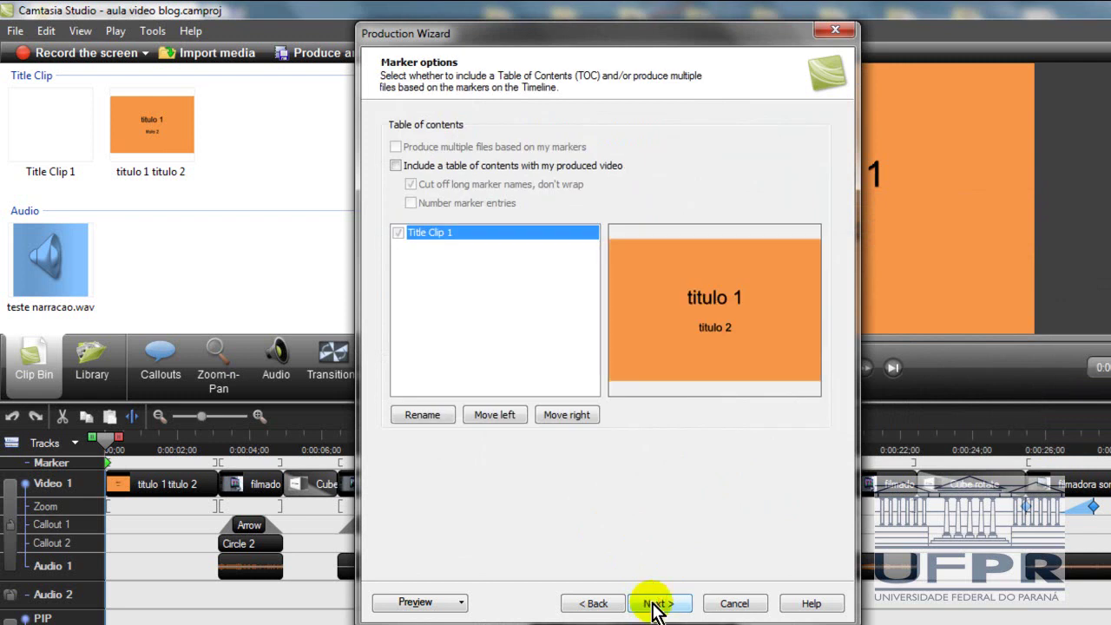
click(654, 603)
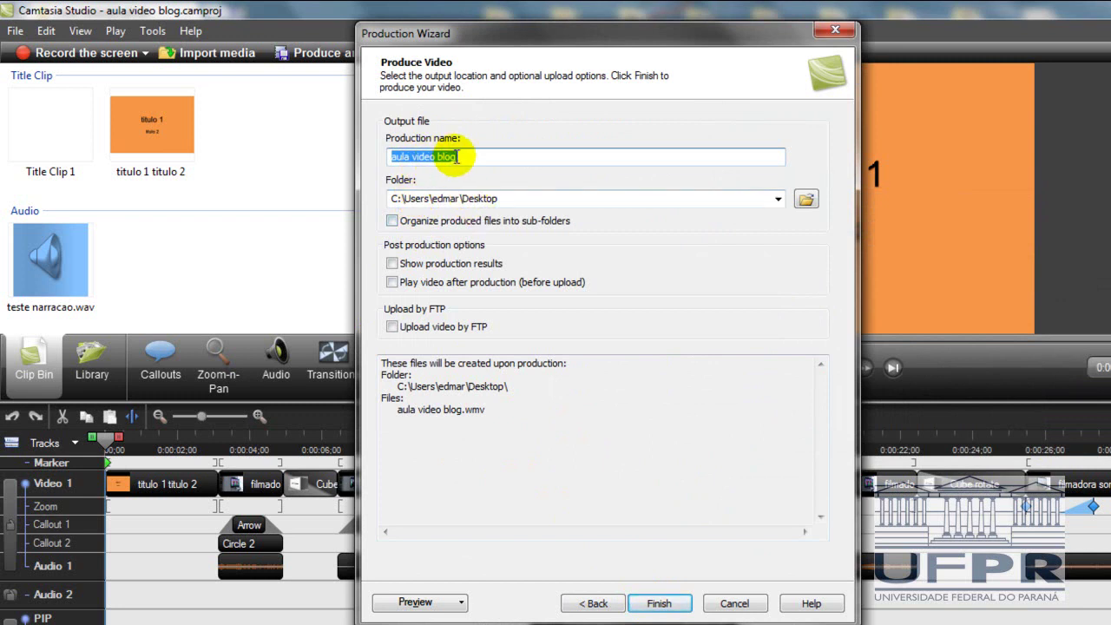
click(393, 222)
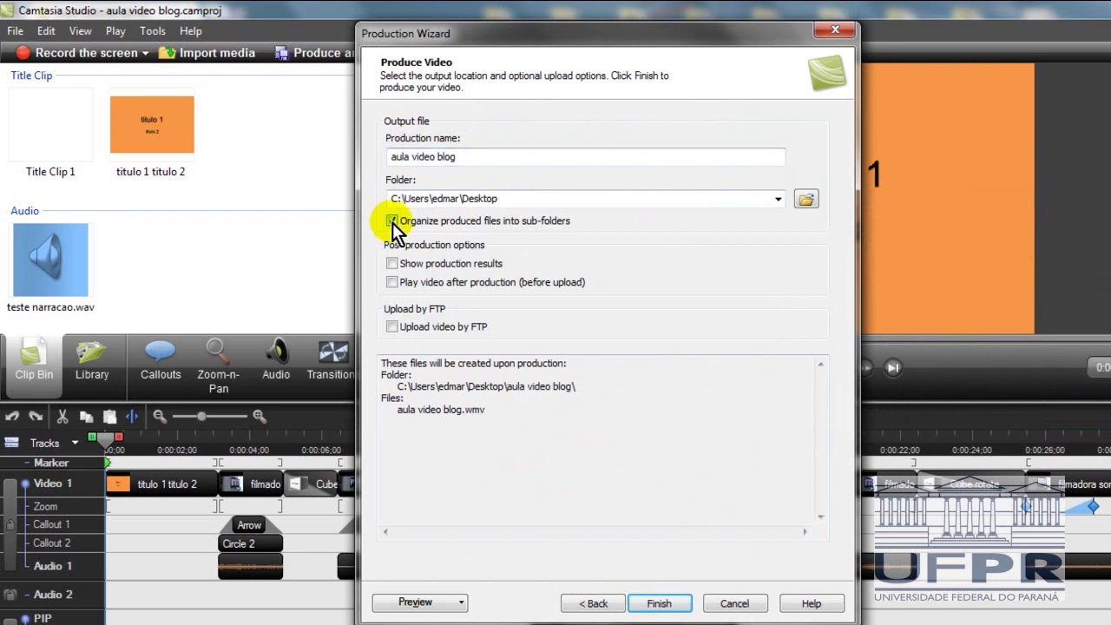
click(393, 223)
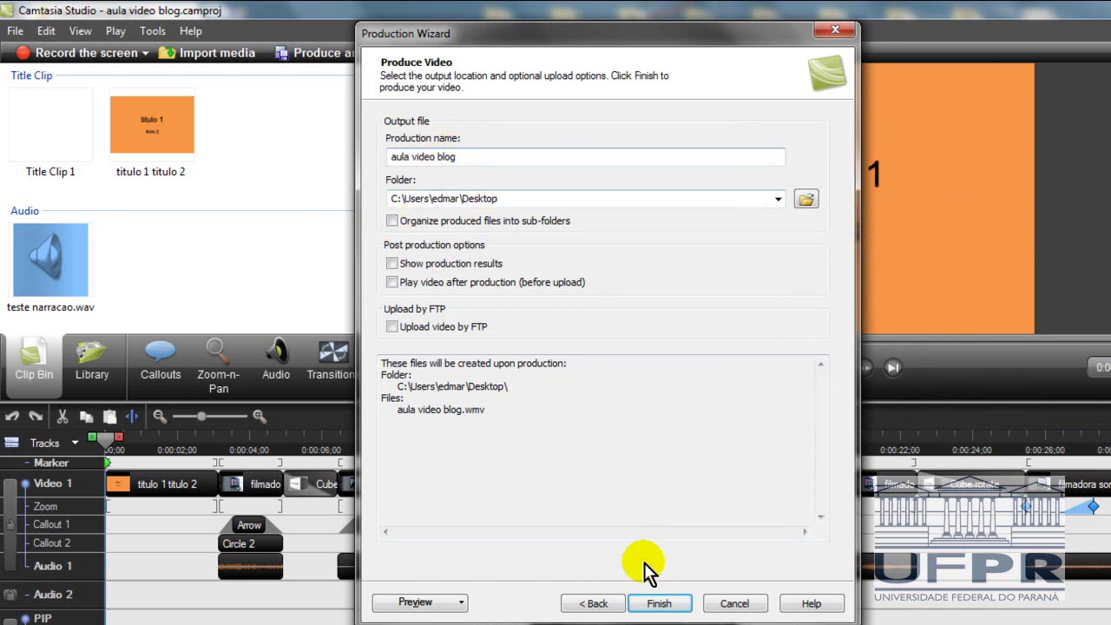
click(655, 604)
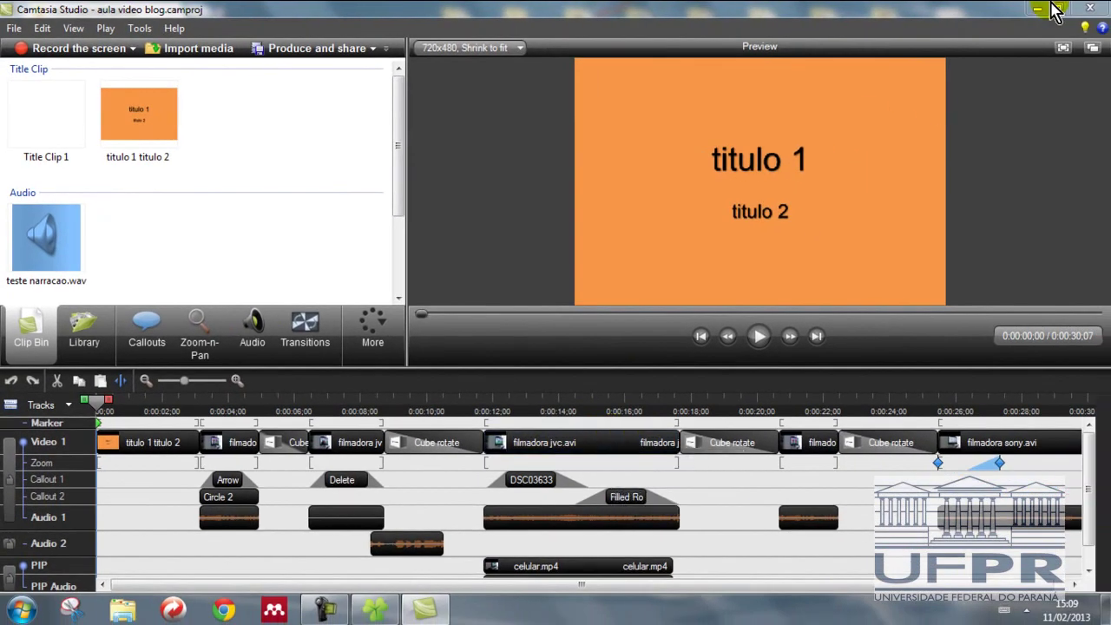
Step: Place aula video blog.wmv above the "video tutorial edicao" folder on the desktop, and play the video briefly to check it
click(1058, 8)
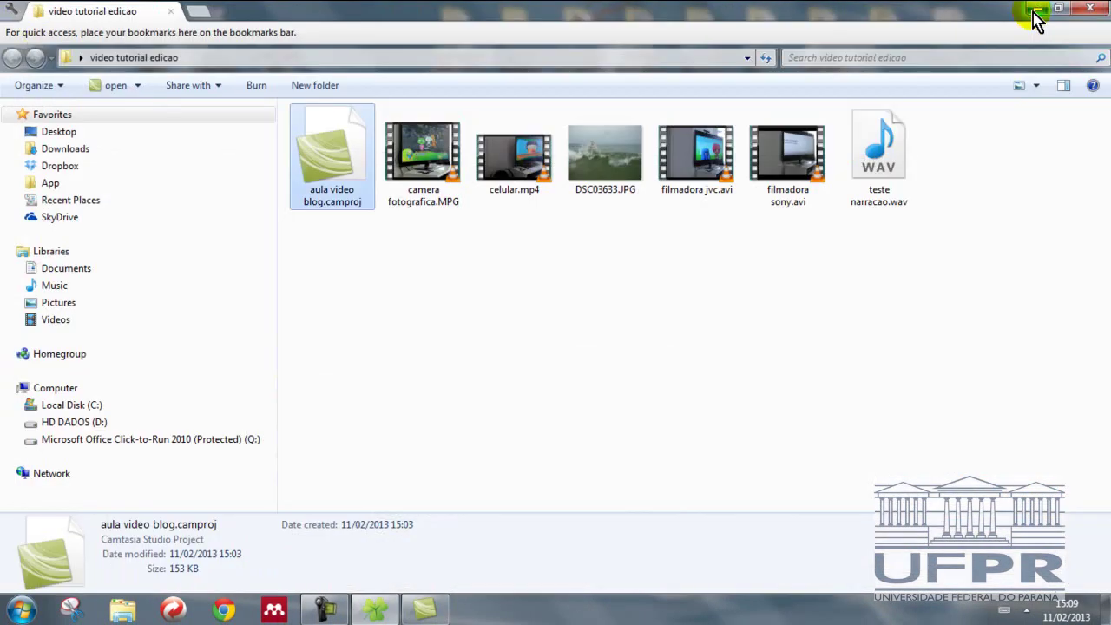
click(1034, 10)
drag(44, 248, 337, 345)
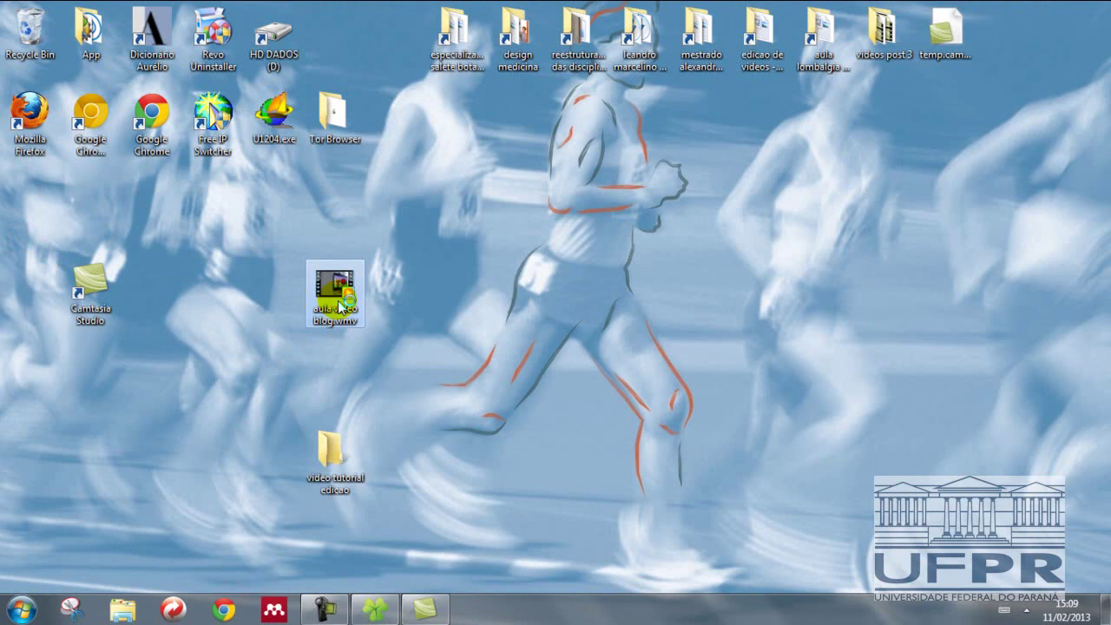
double_click(348, 340)
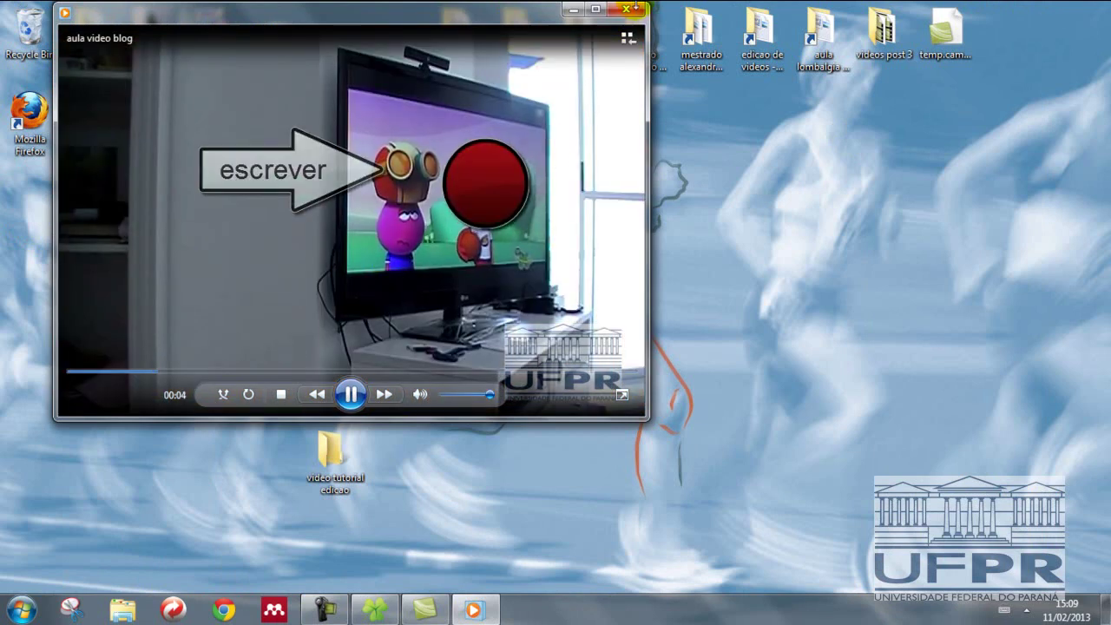
click(636, 12)
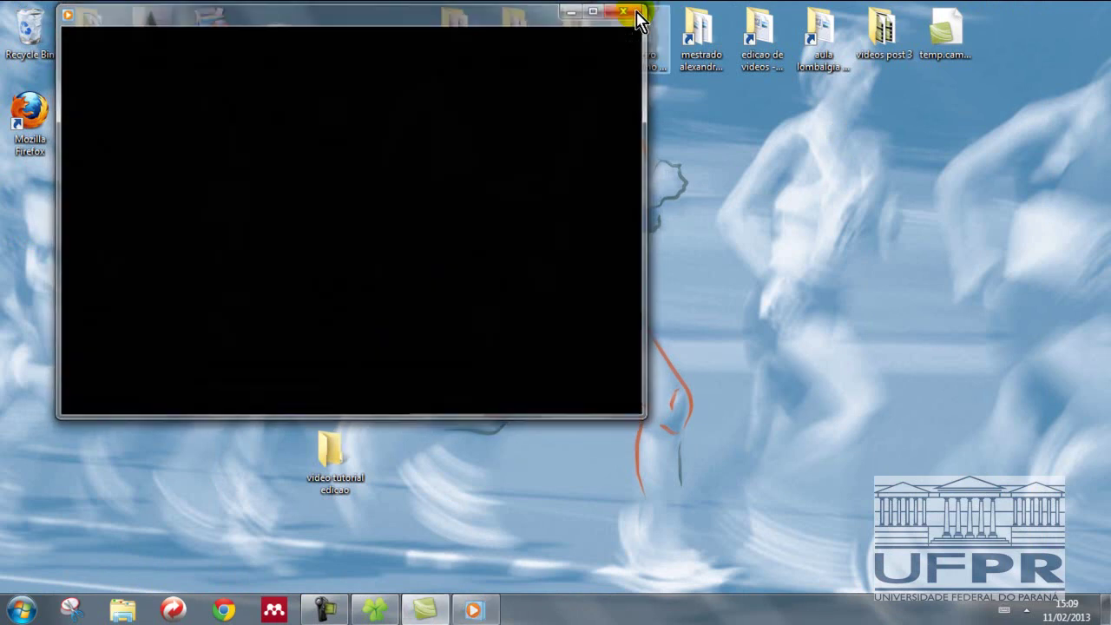